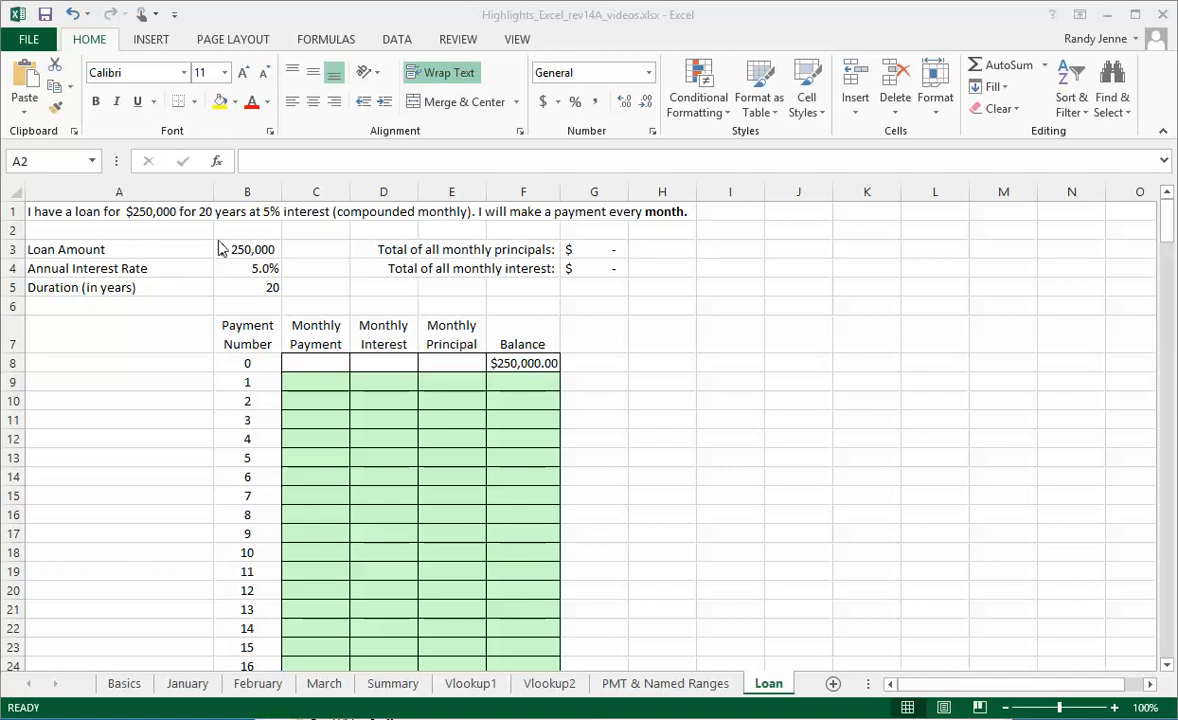
Insert the PMT function in C9, the monthly payment cell for payment number 1.
click(135, 231)
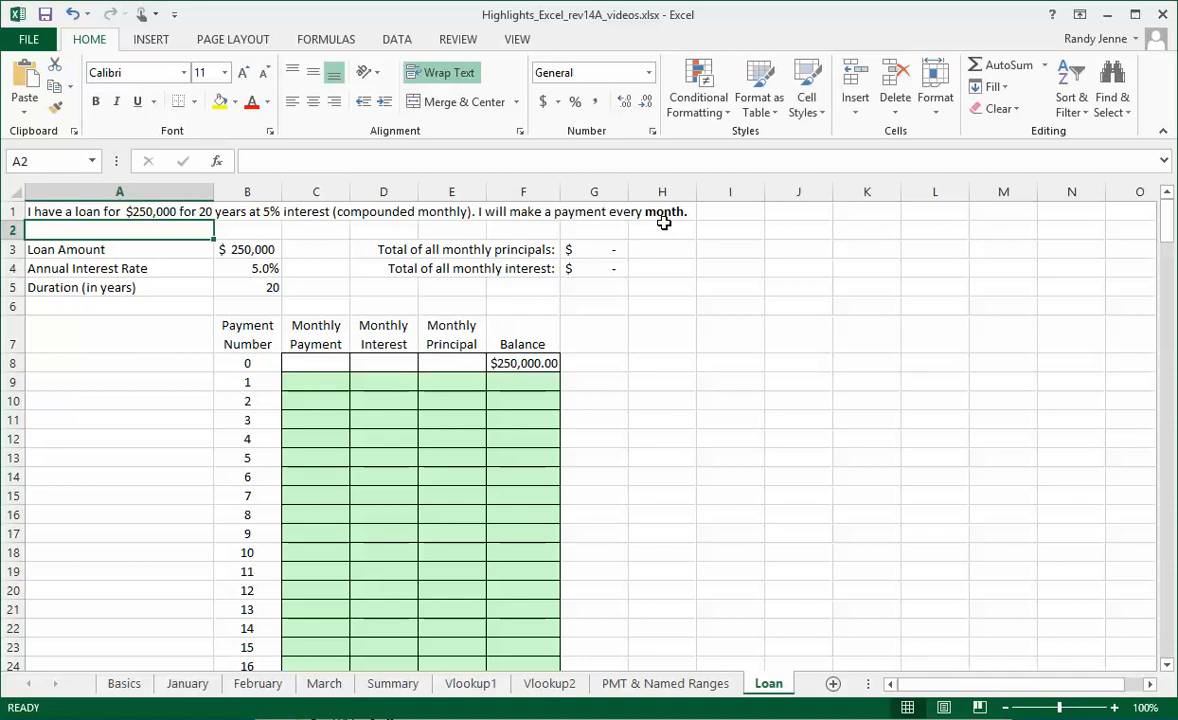
click(314, 380)
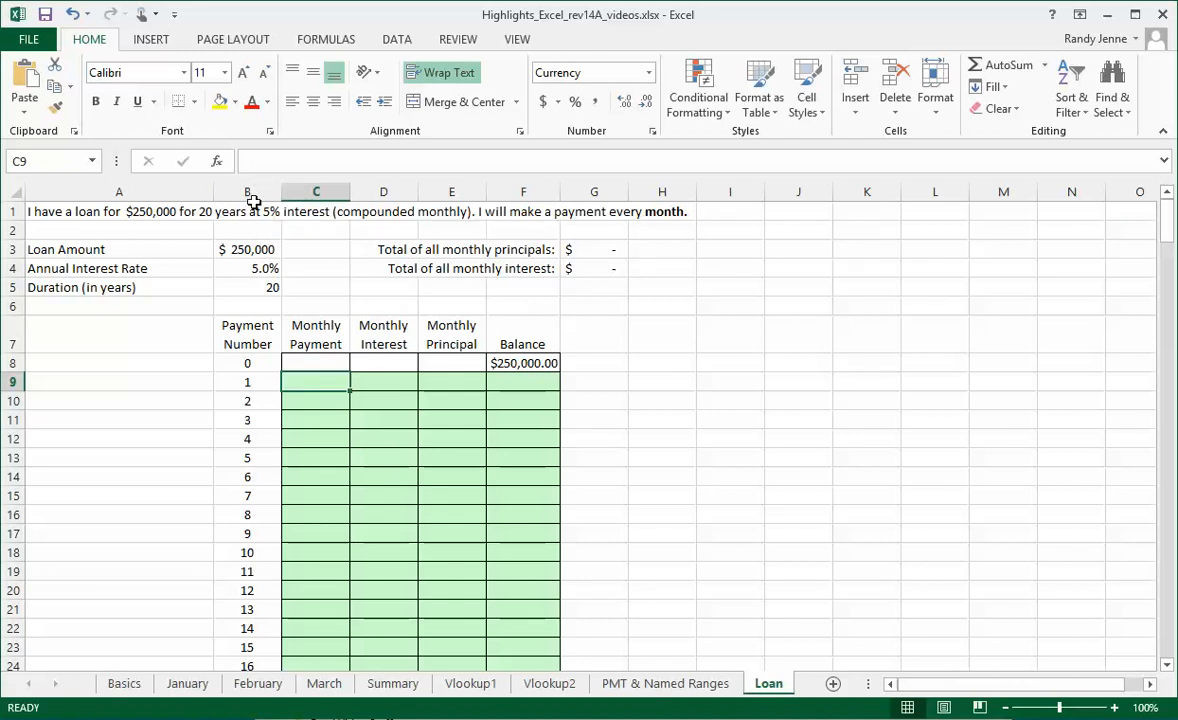
click(216, 161)
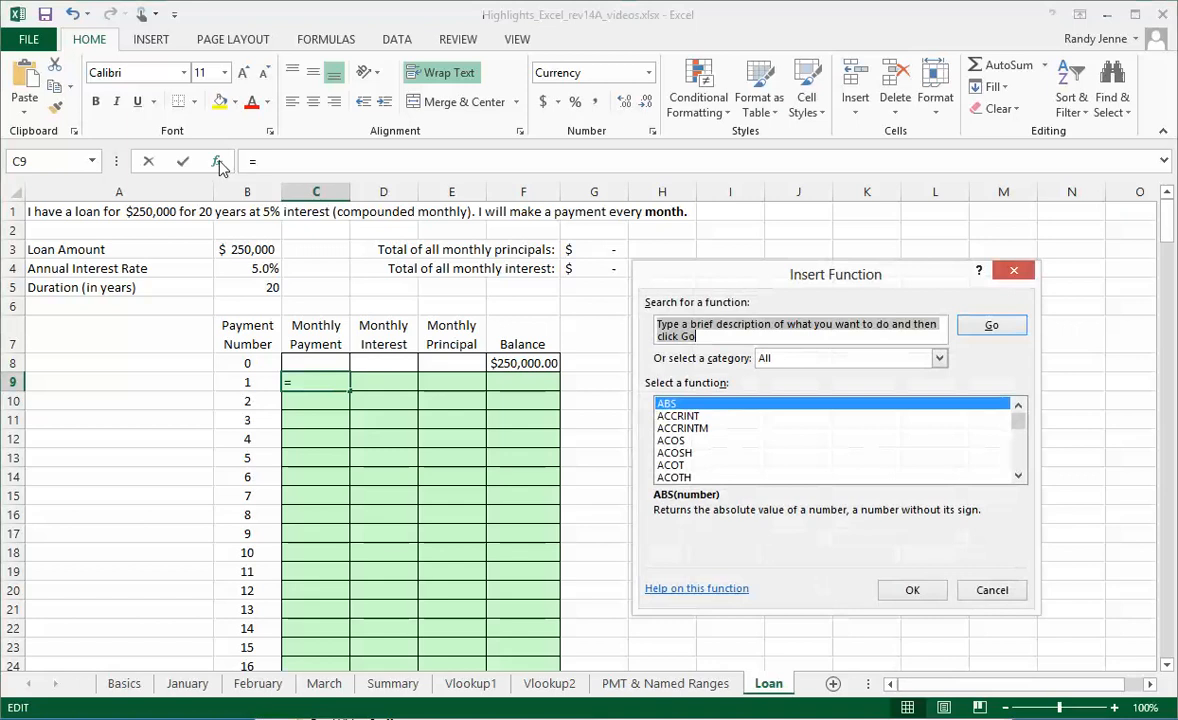
click(781, 441)
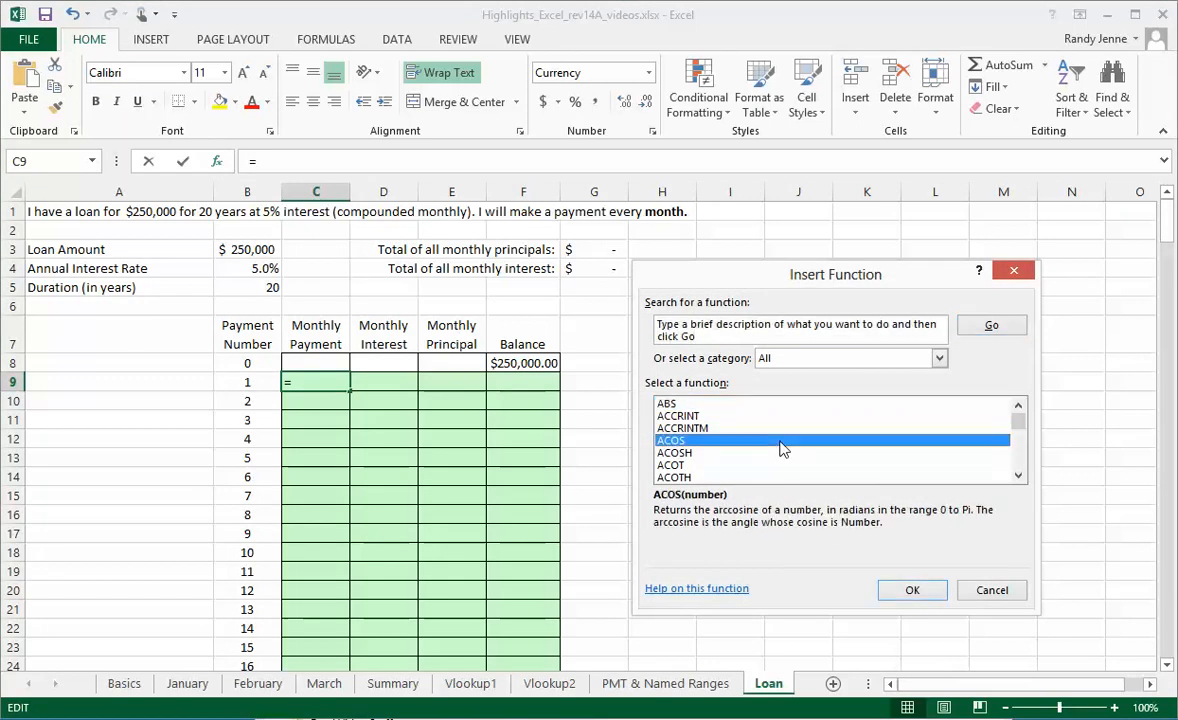
key(p)
key(m)
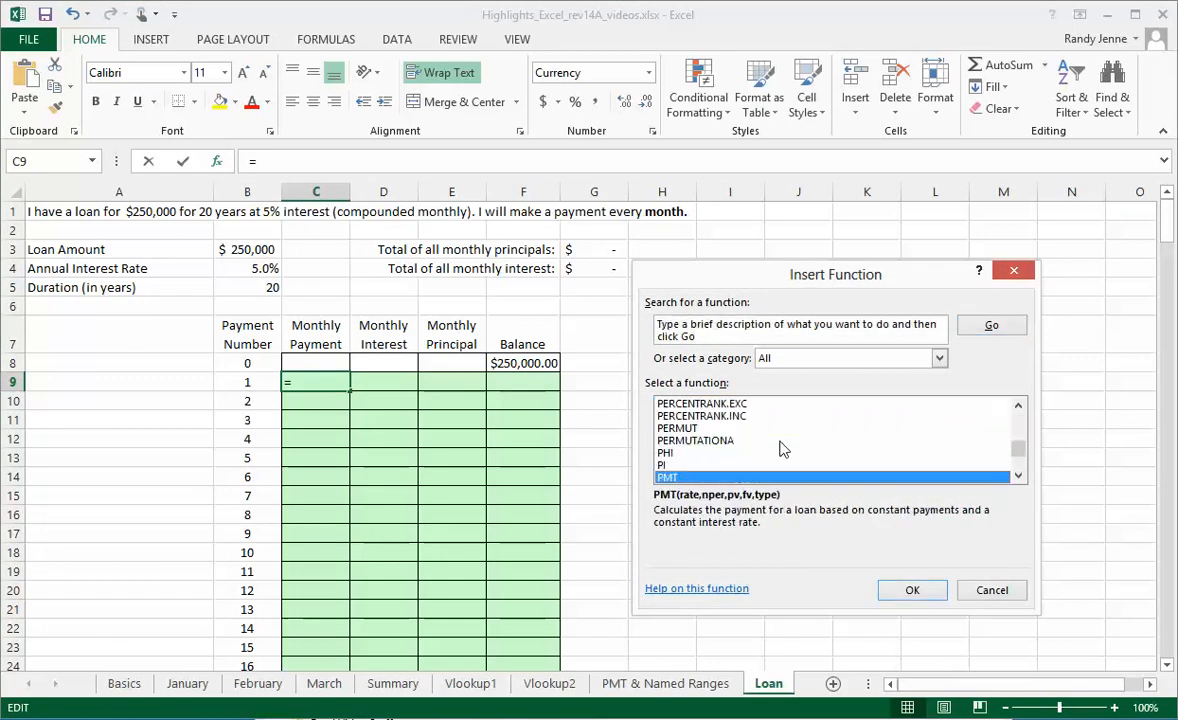
key(Return)
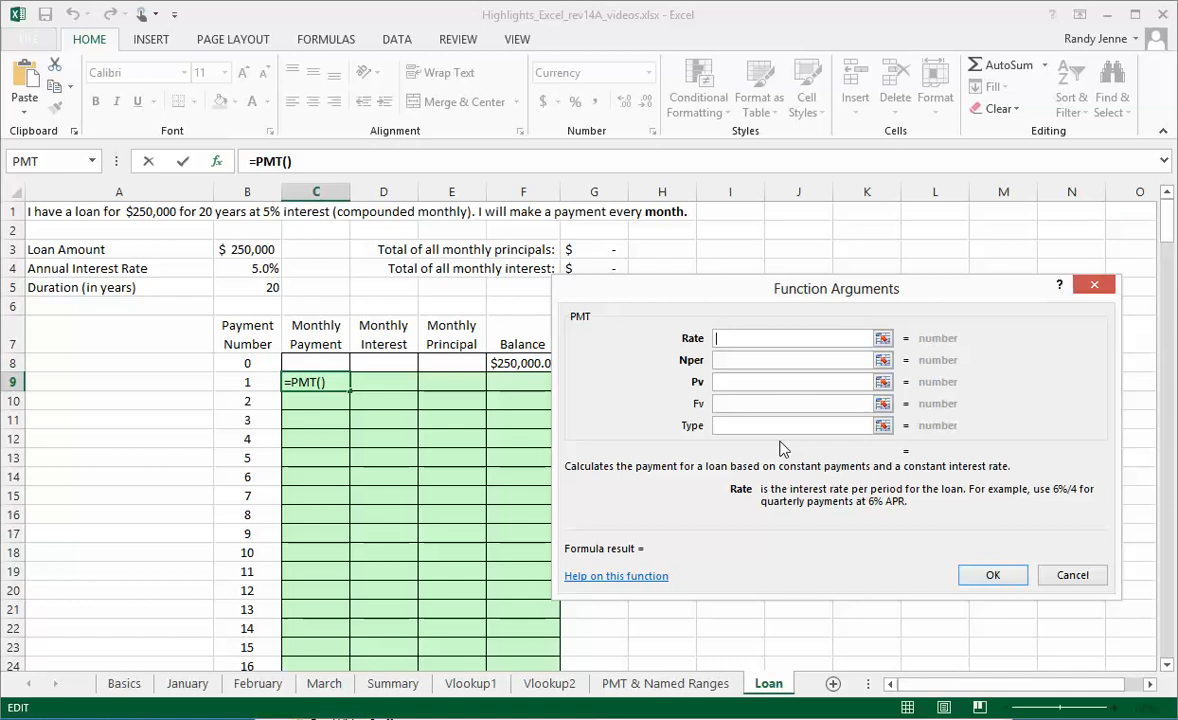
drag(757, 296, 765, 295)
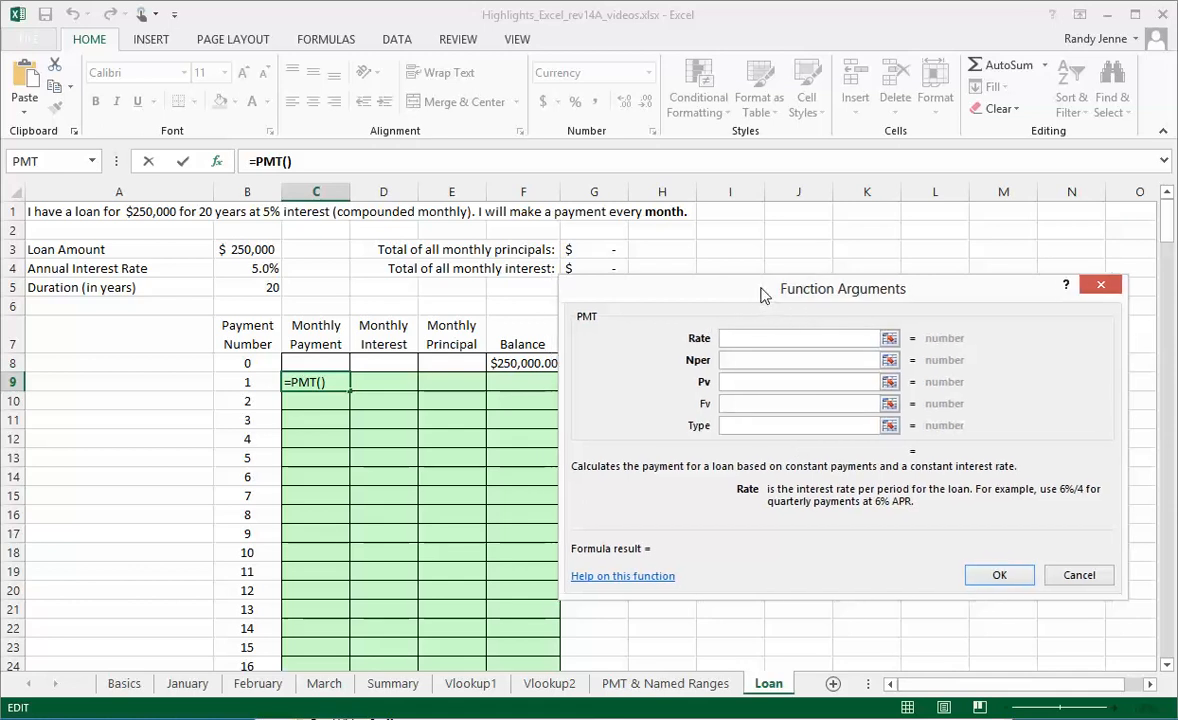
Set the PMT arguments Rate to $B$4/12 and Nper to $B$5*12, using absolute references.
click(248, 268)
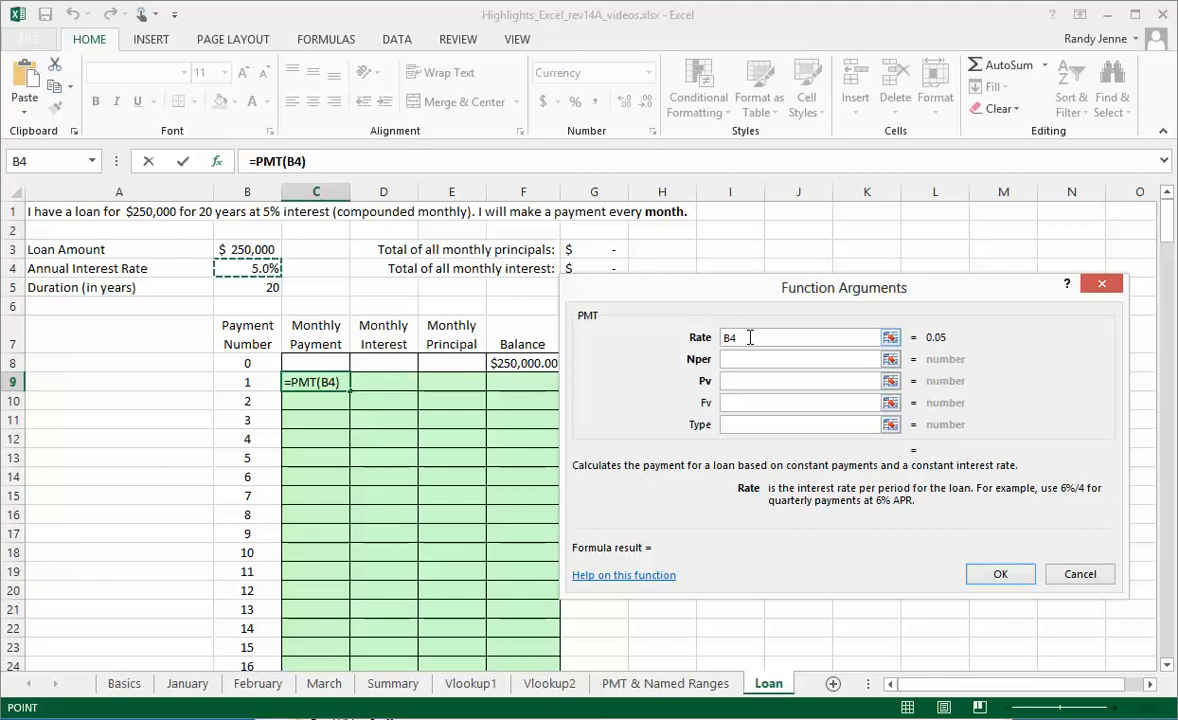
key(F4)
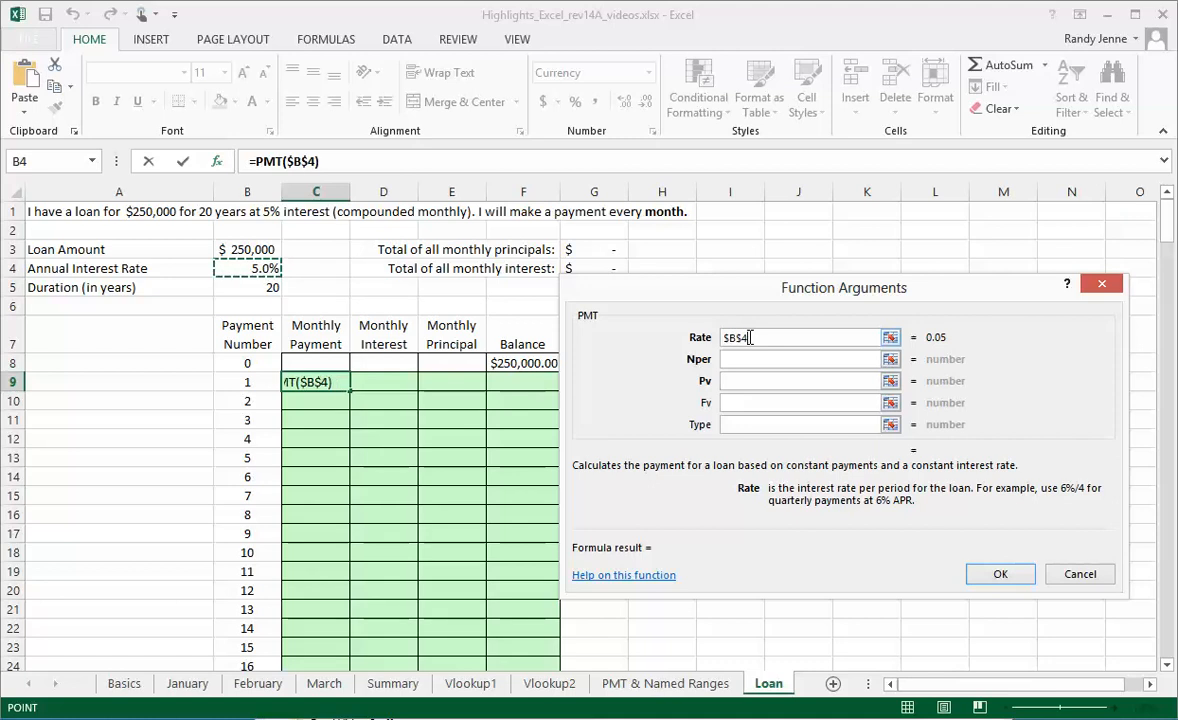
text(/12)
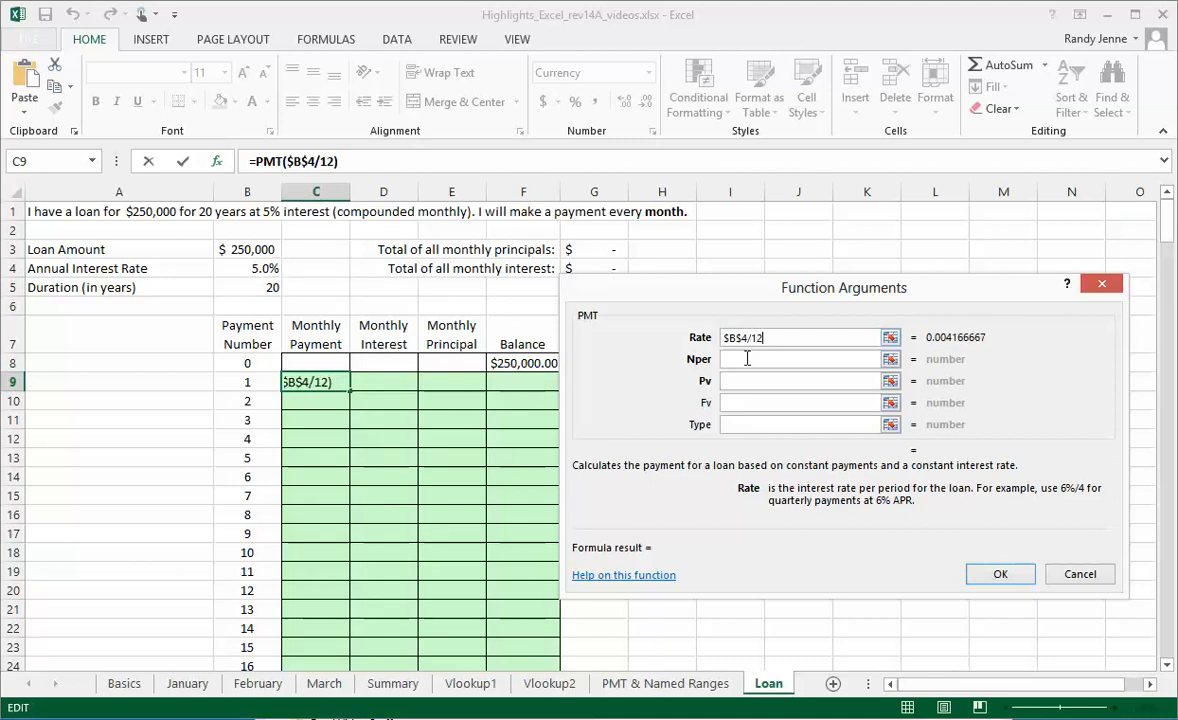
click(742, 359)
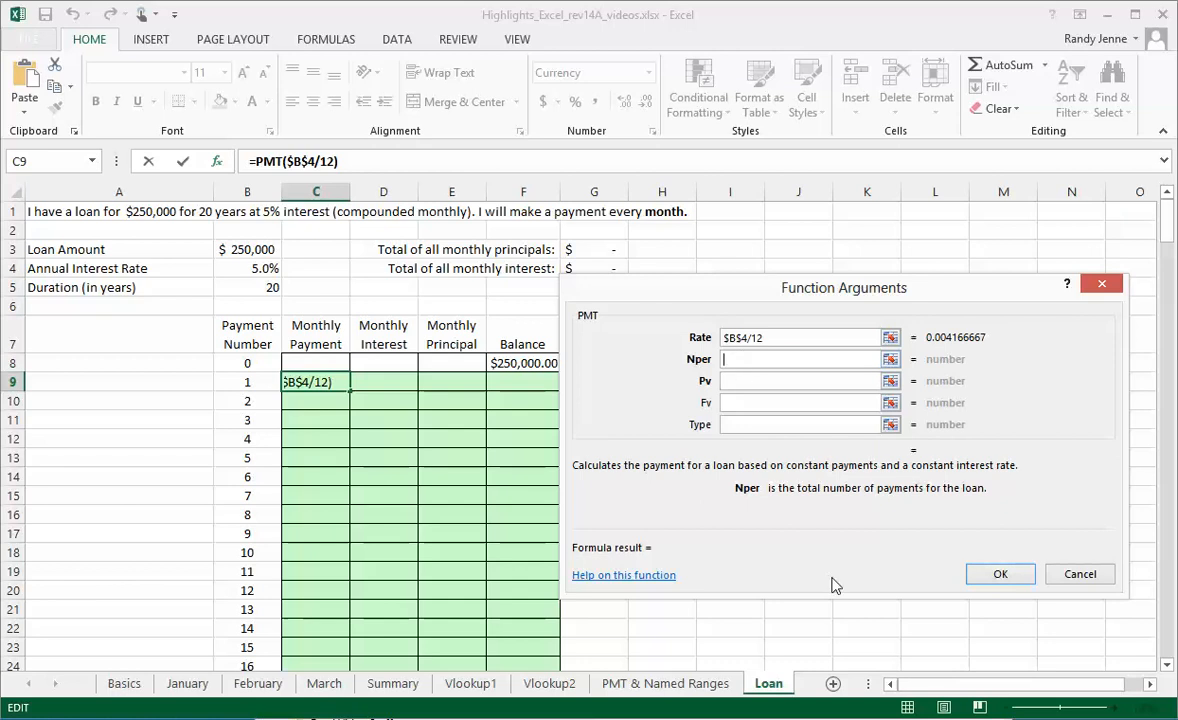
click(252, 287)
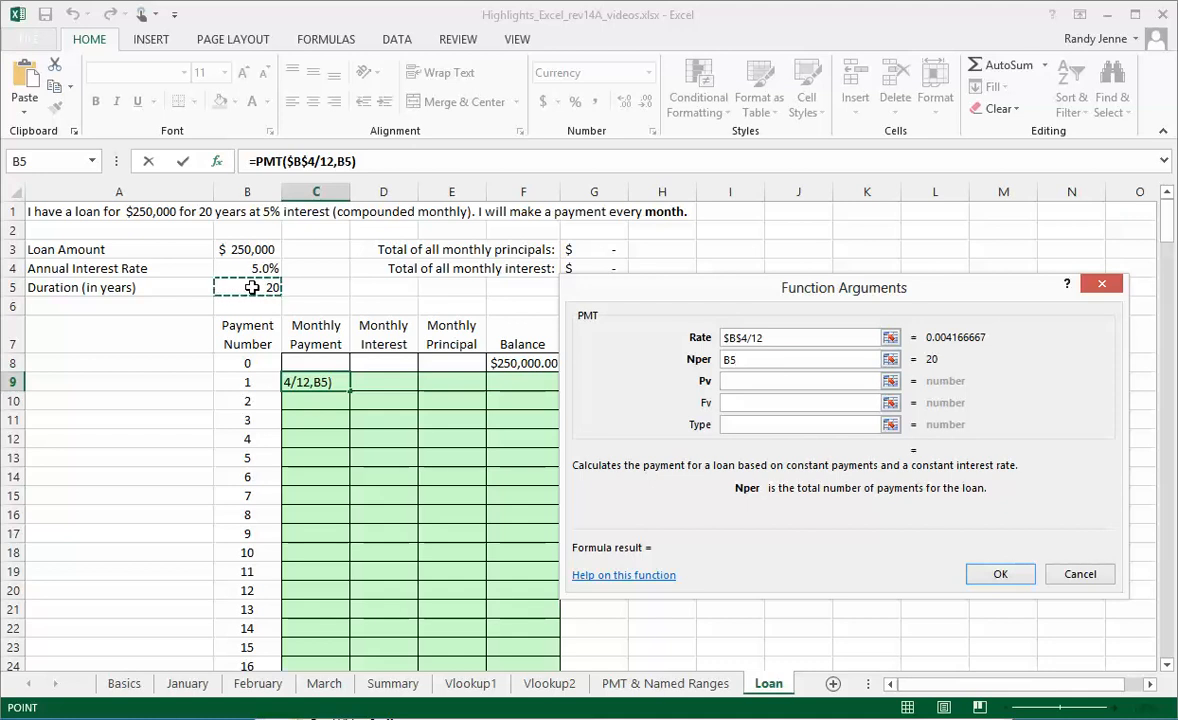
key(F4)
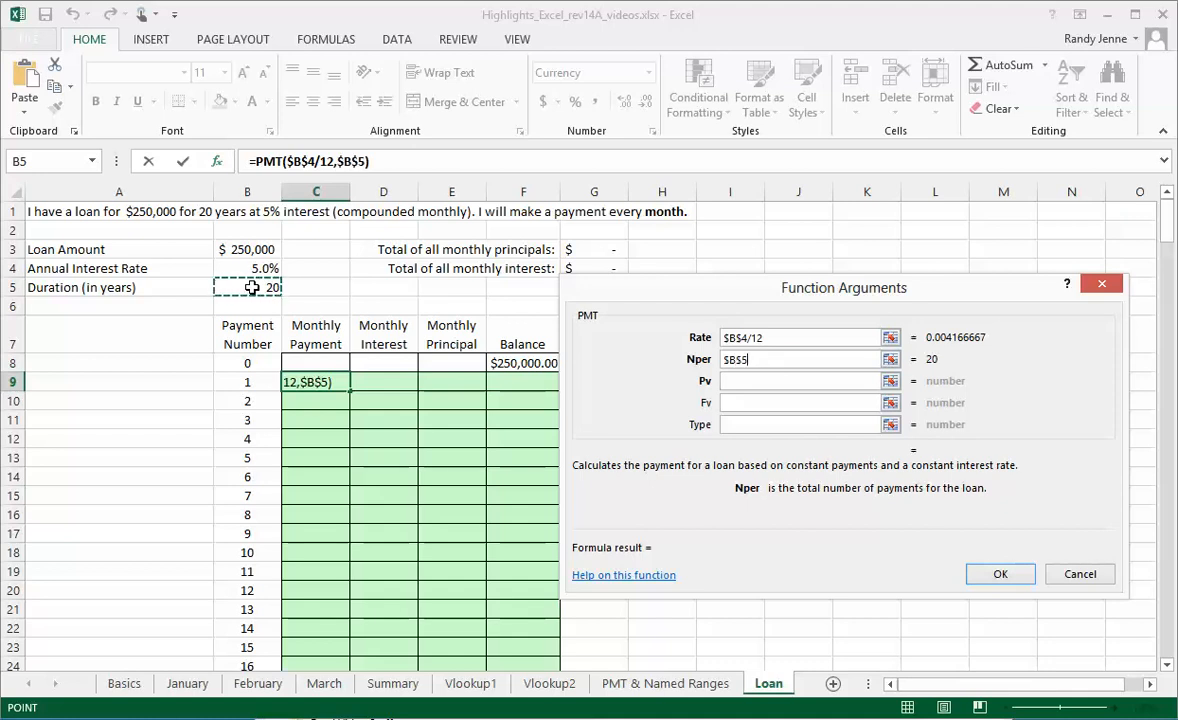
text(*)
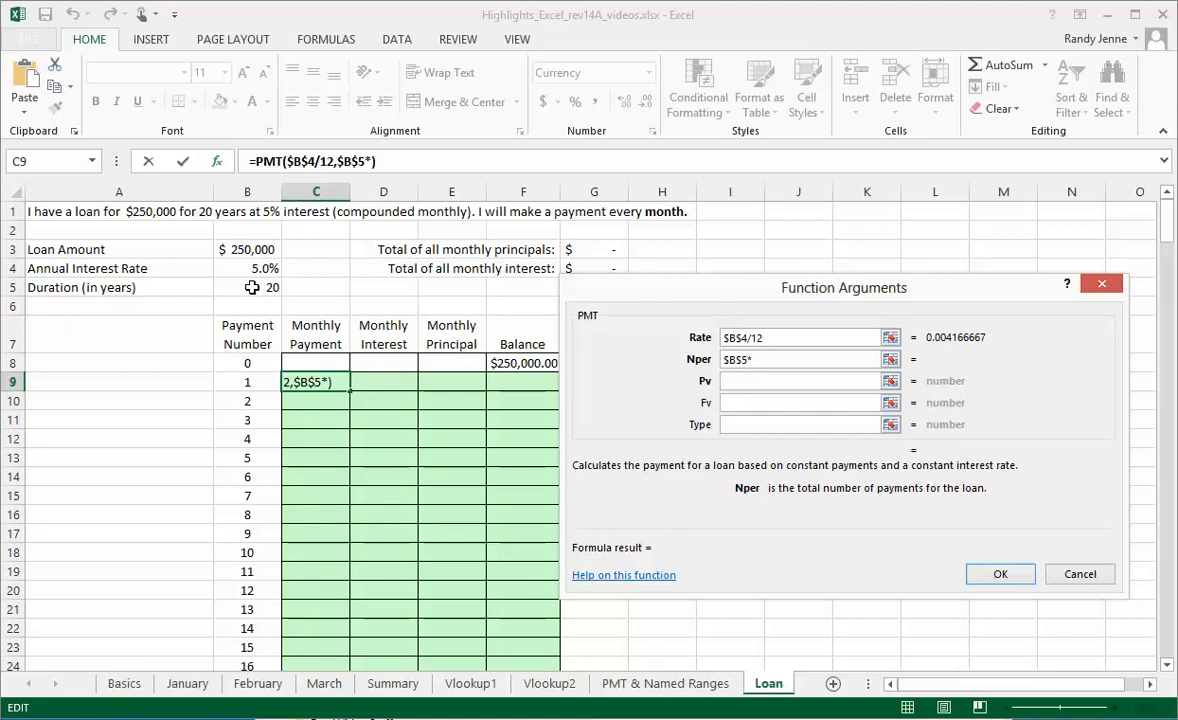
text(12)
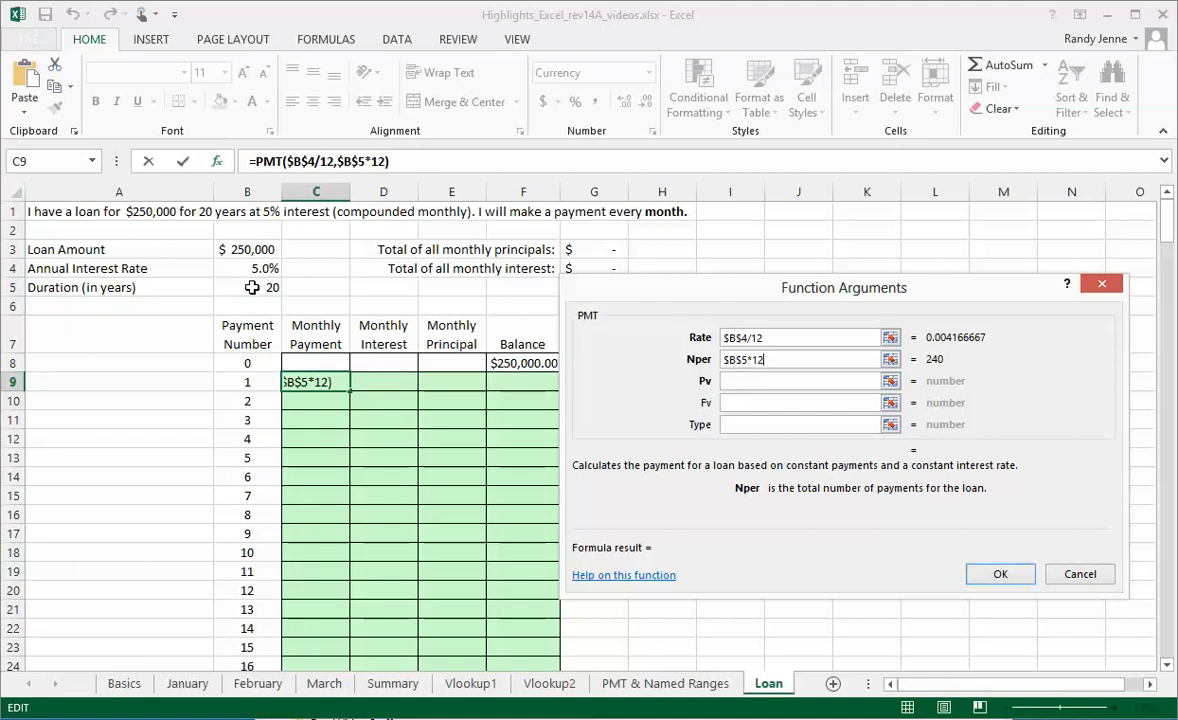
Set the PMT function's Pv argument to the loan amount as $B$3 and complete the formula.
click(736, 380)
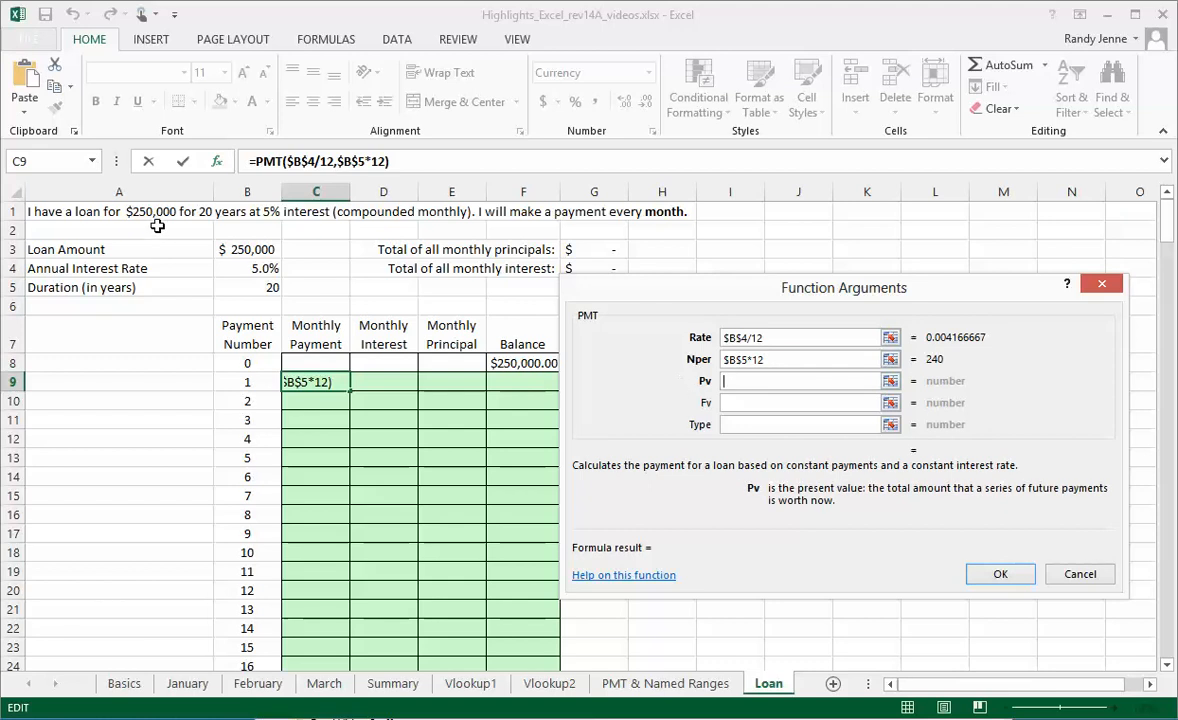
click(250, 249)
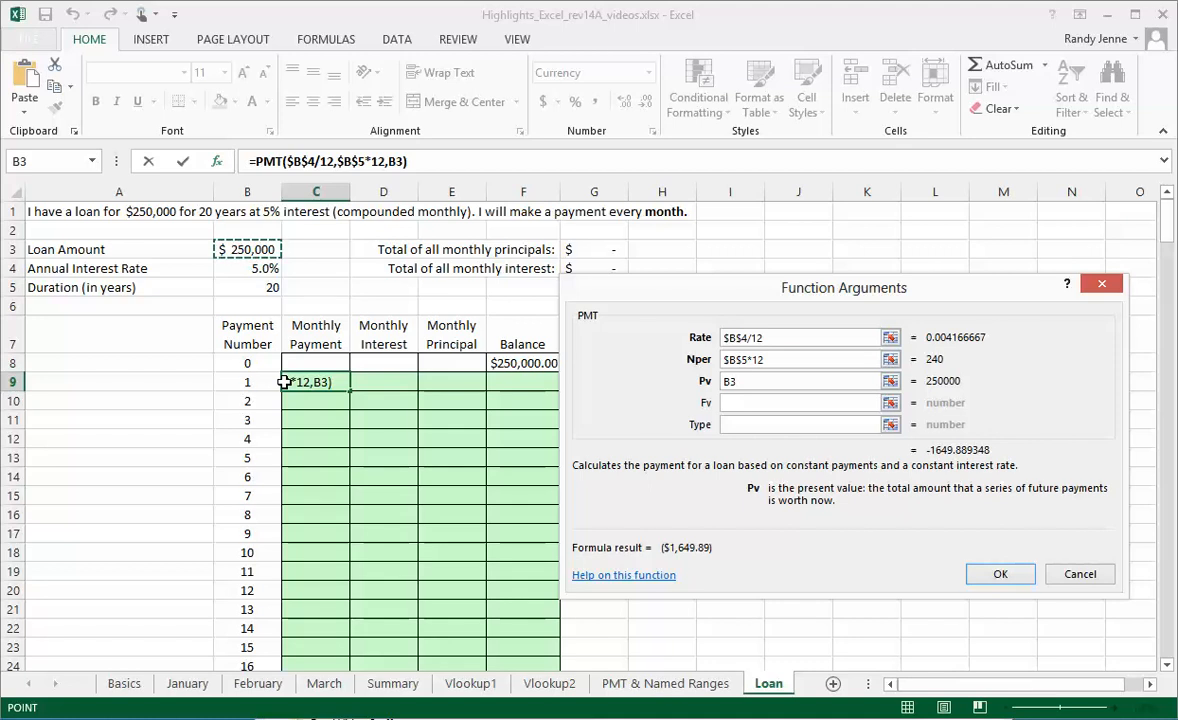
key(F4)
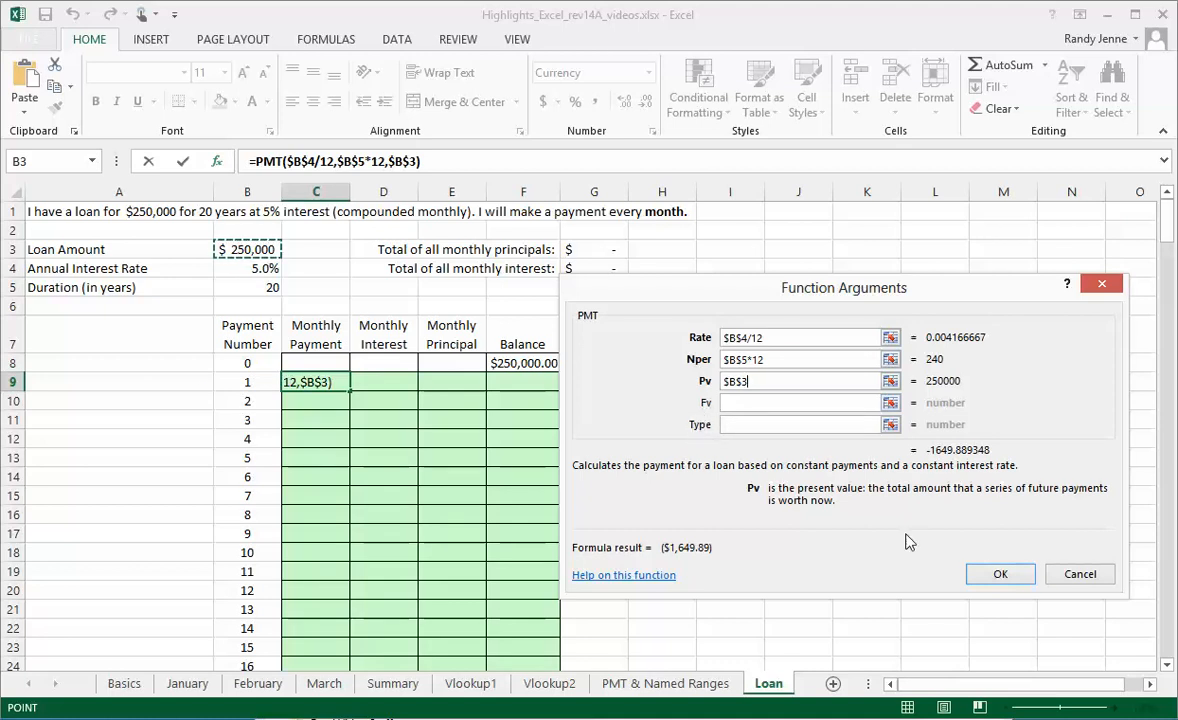
click(998, 579)
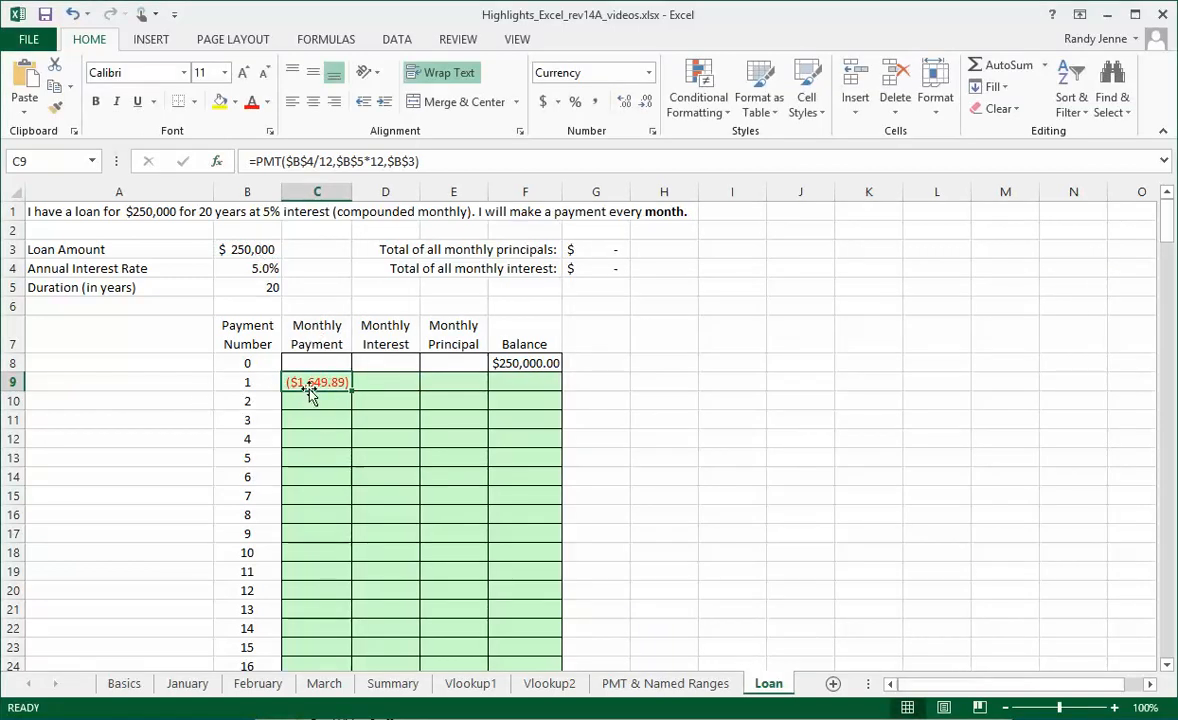
Put a minus sign before PMT in C9 so the formula reads =-PMT($B$4/12,$B$5*12,$B$3).
click(255, 161)
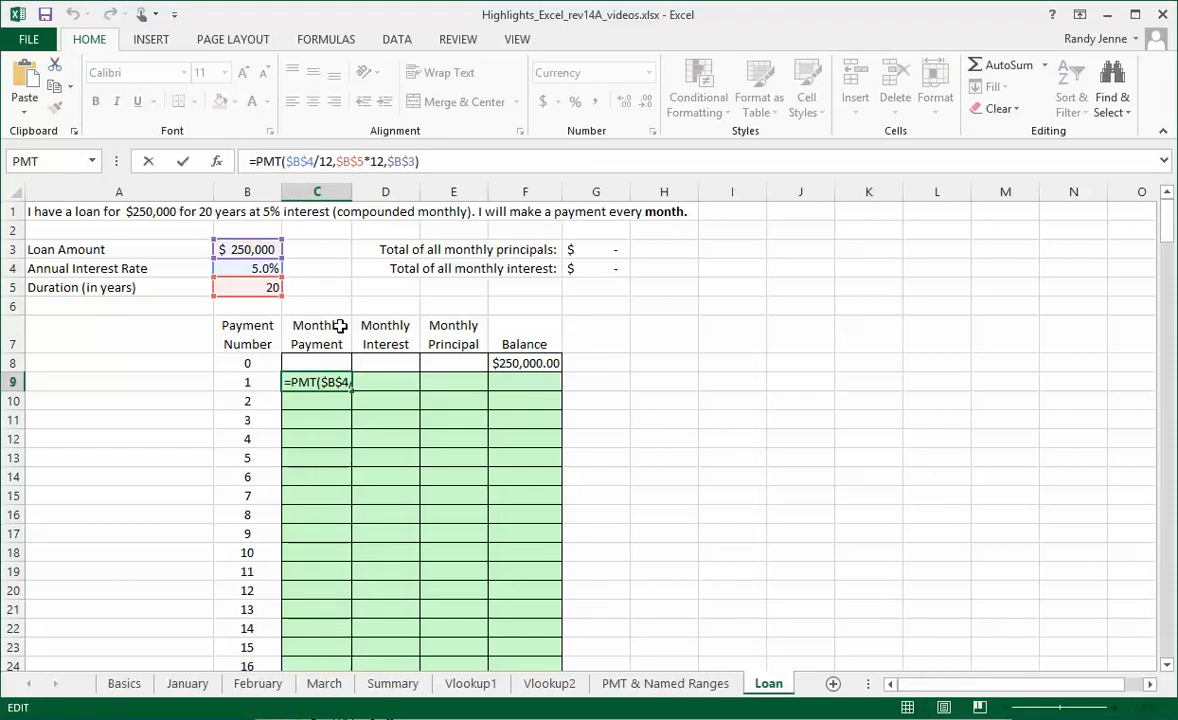
text(-)
key(Return)
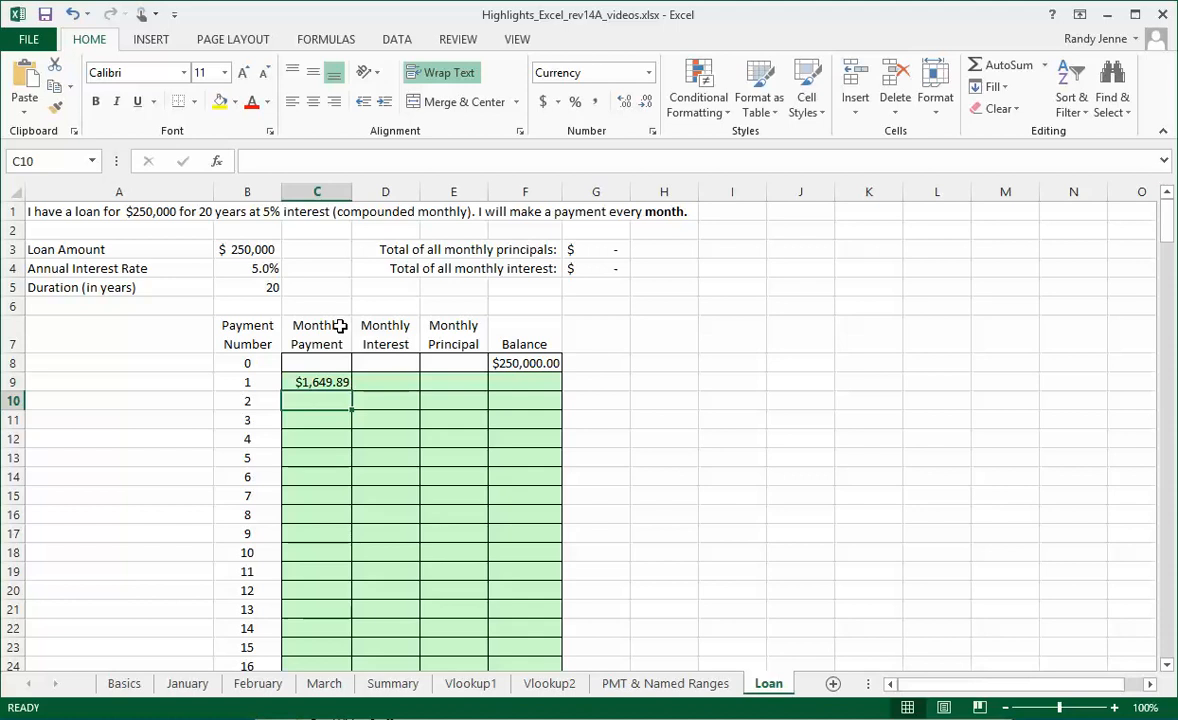
Copy the monthly payment formula from C9 down through C15, ending with C9 selected.
click(316, 383)
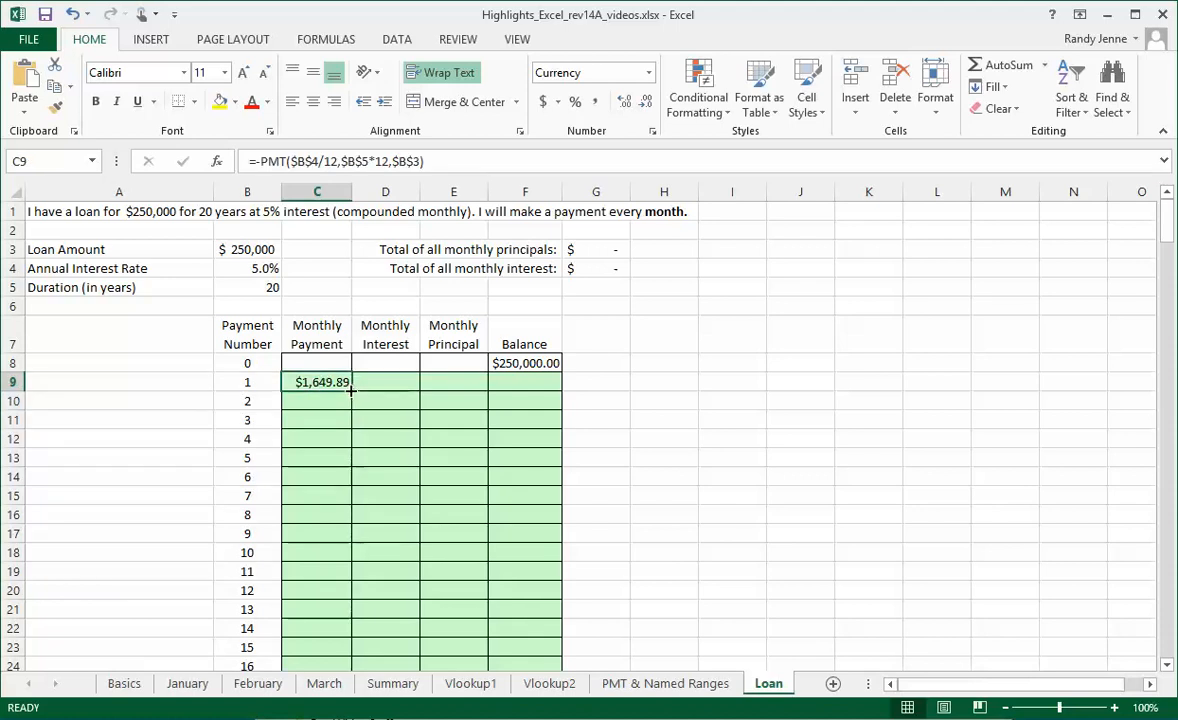
drag(350, 391, 353, 501)
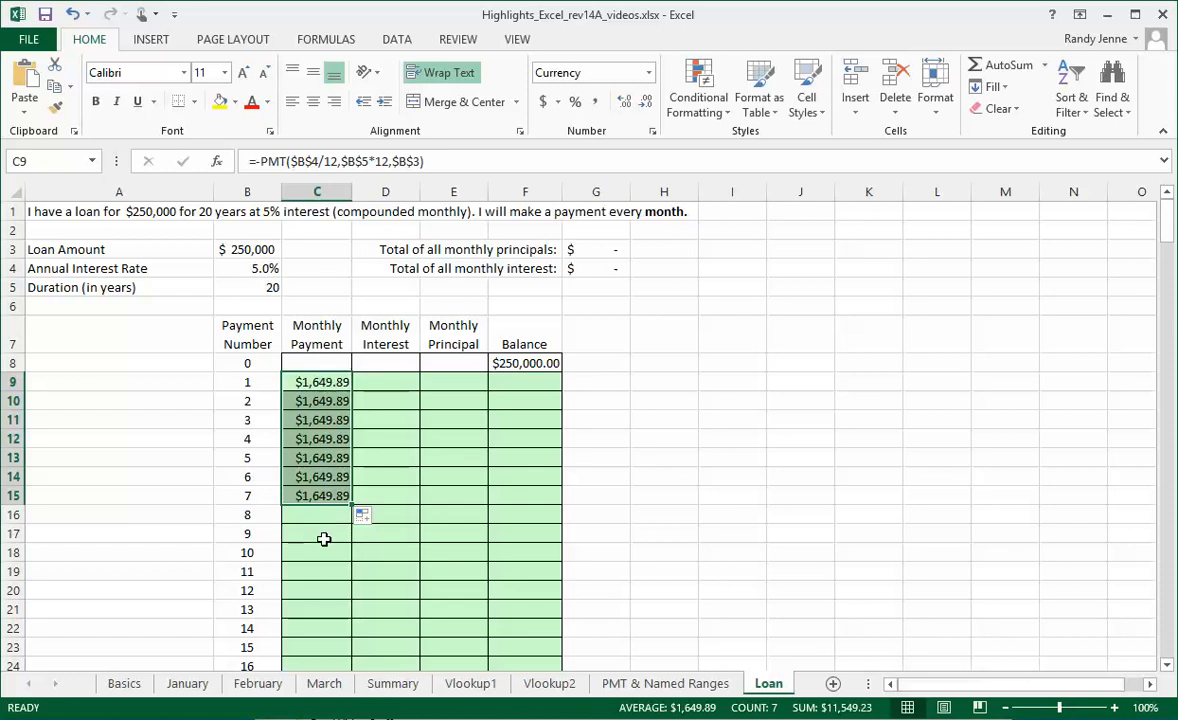
key(shift+Up)
key(shift+Up)
key(shift+Up)
key(shift+Up)
click(309, 382)
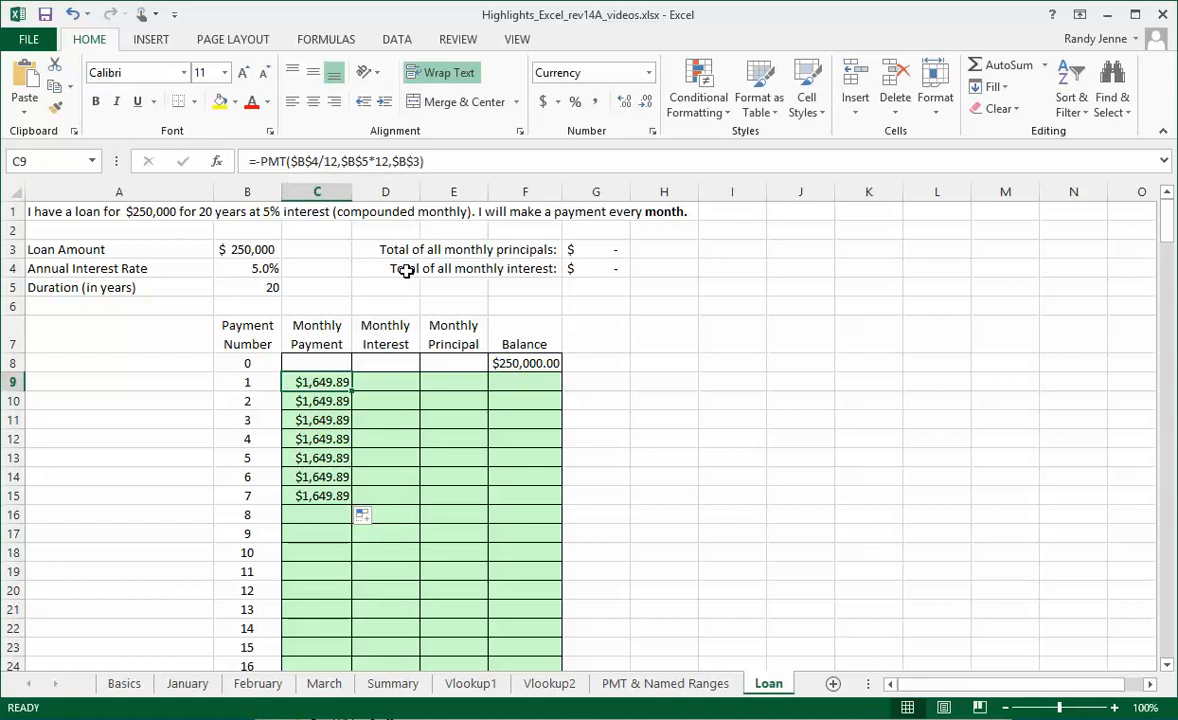
Insert the IPMT function in D9, the monthly interest cell for payment number 1.
click(400, 383)
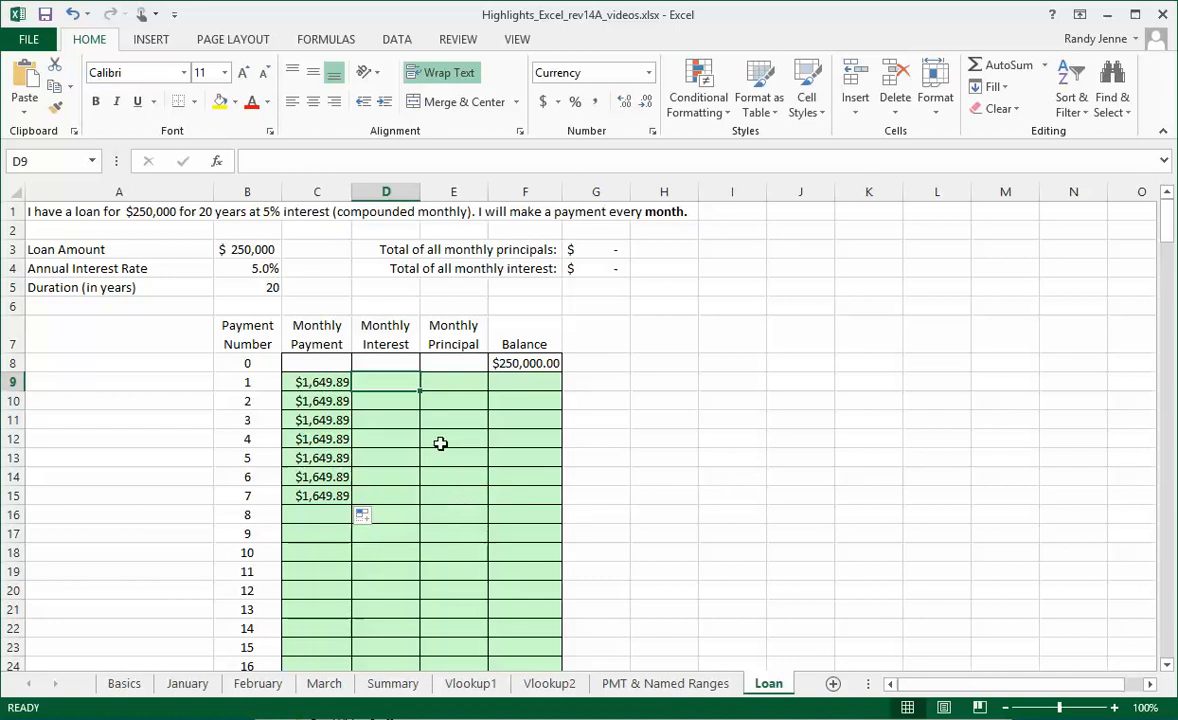
click(216, 161)
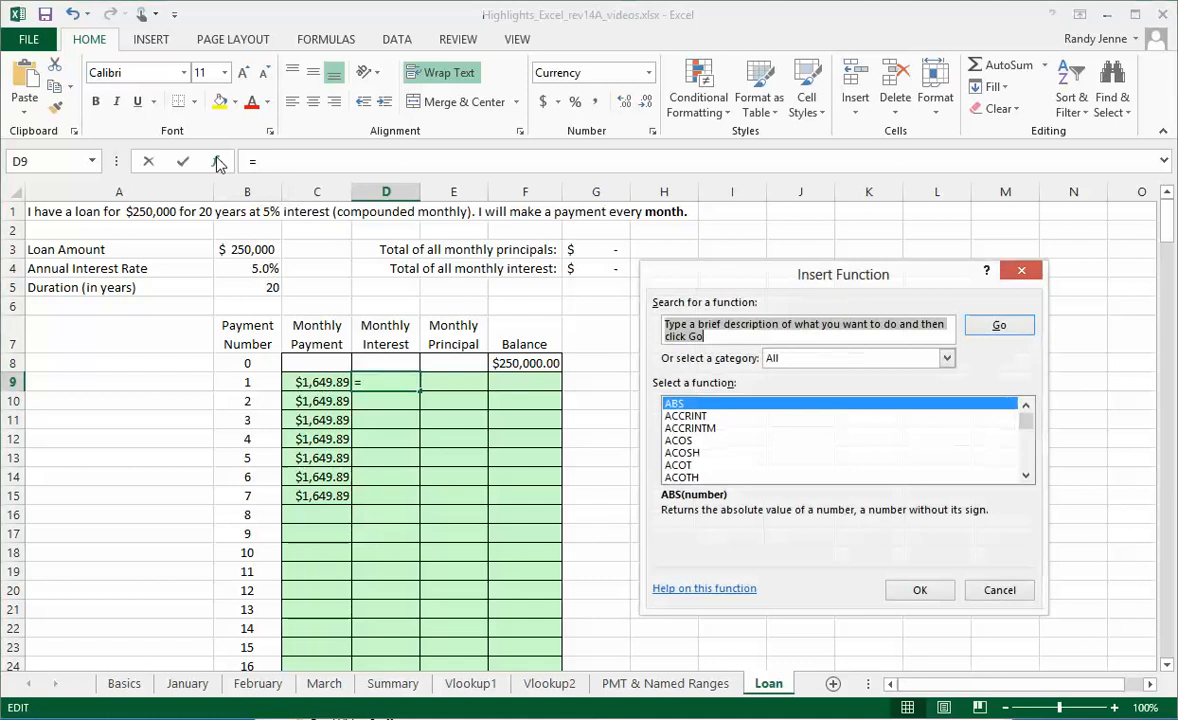
click(839, 444)
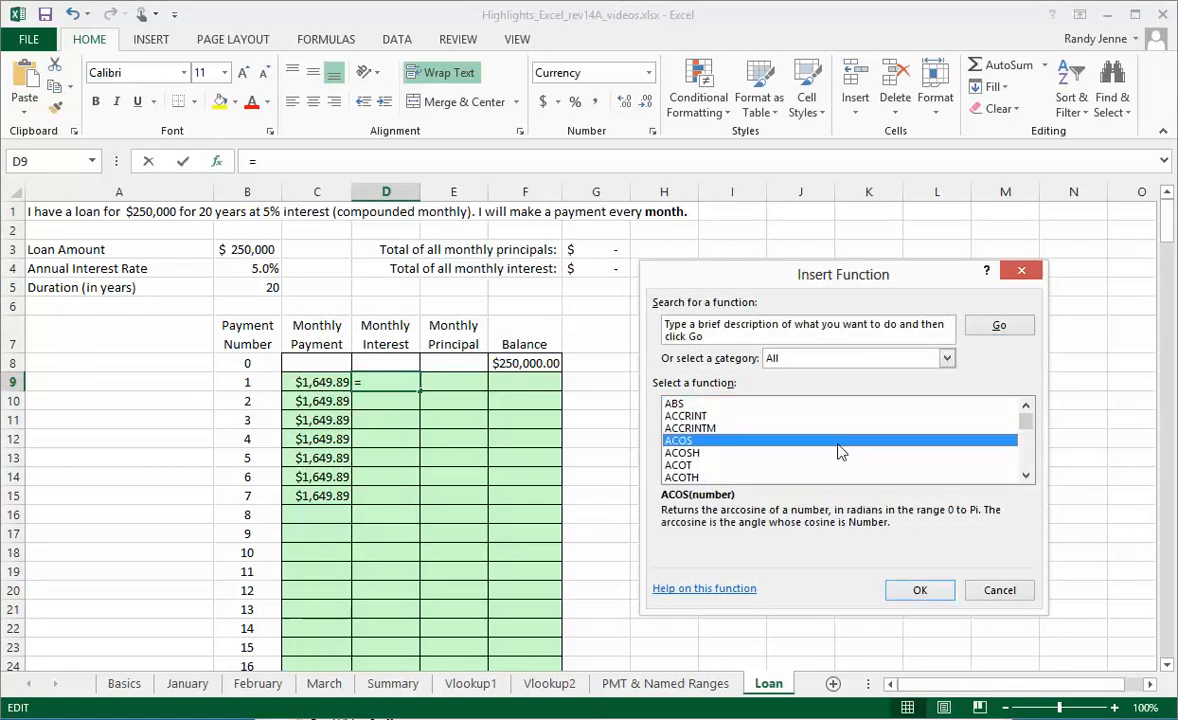
key(i)
key(p)
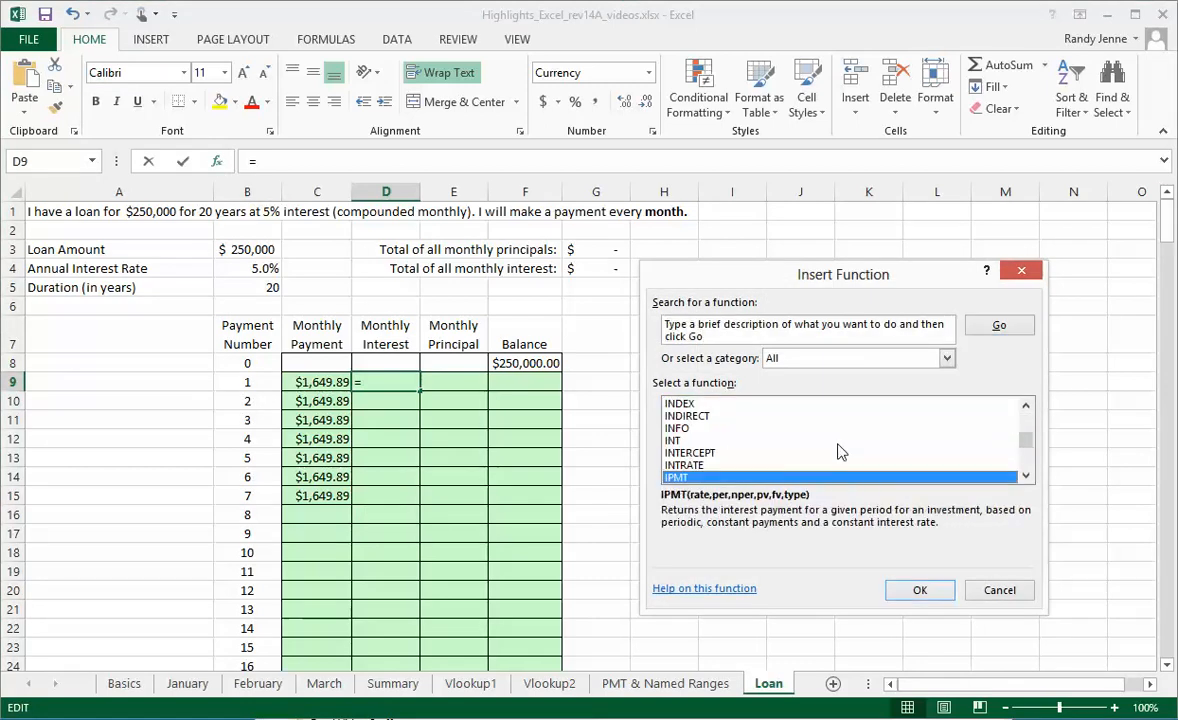
double_click(743, 478)
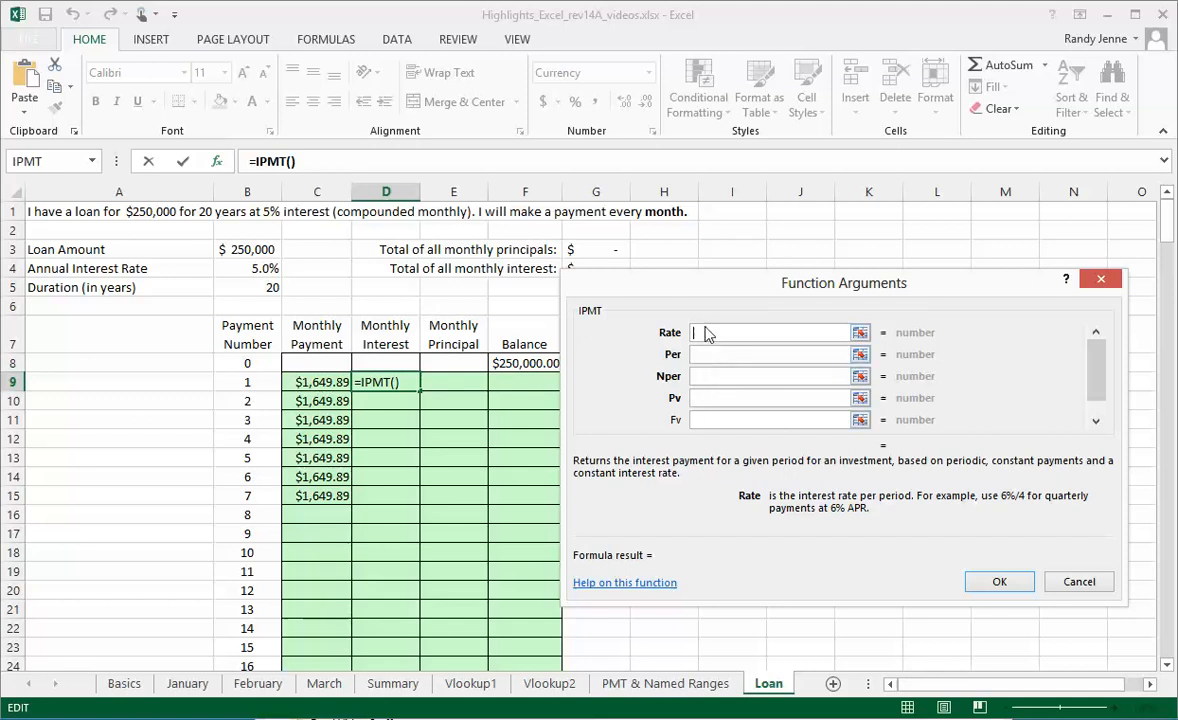
Set the IPMT arguments Rate to $B$4/12 and Nper to $B$5*12, leaving Per empty.
click(253, 270)
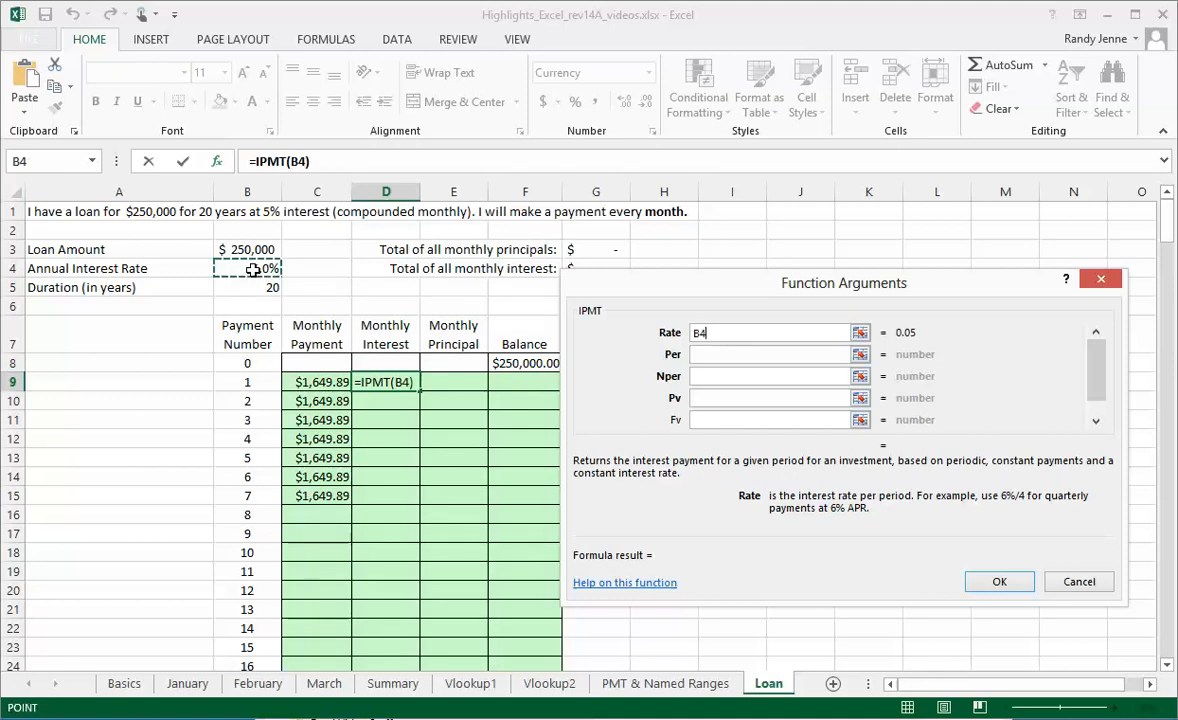
key(F4)
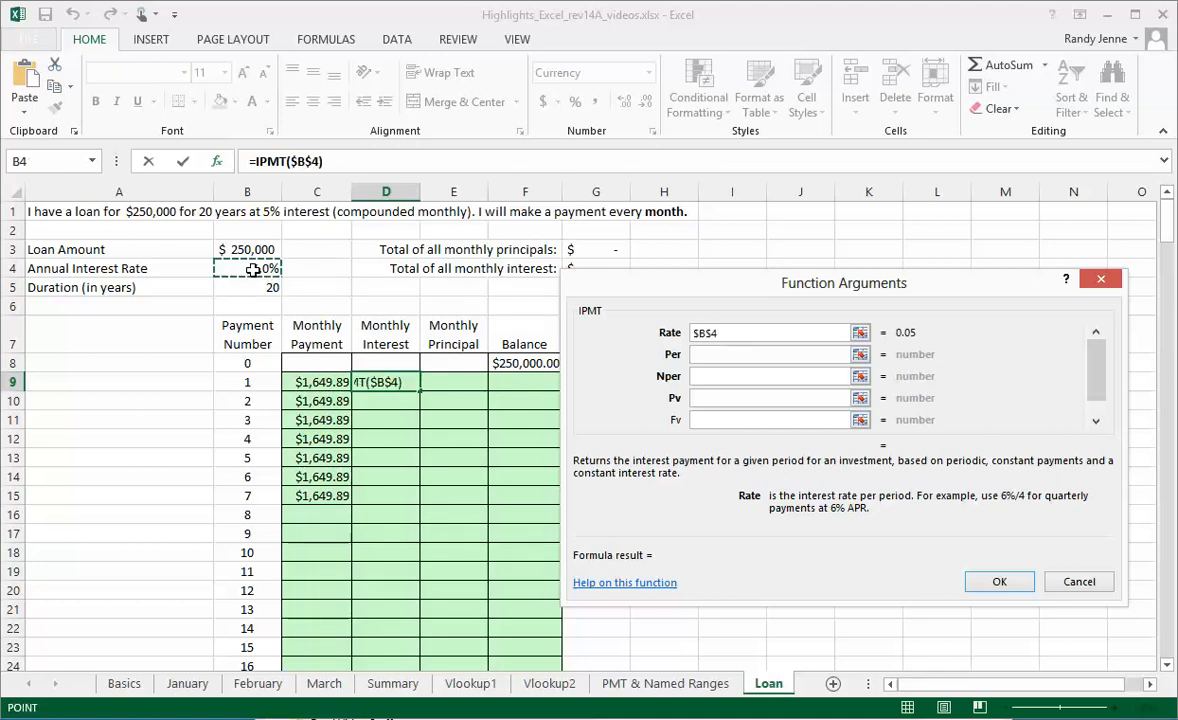
text(/12)
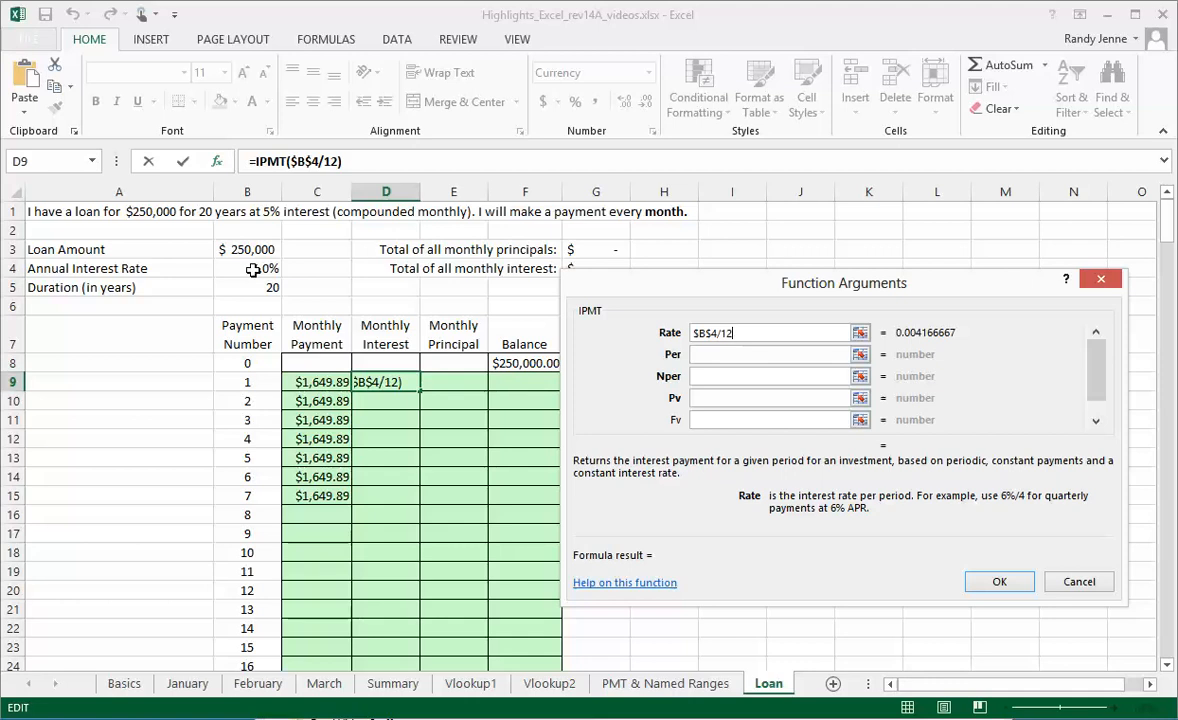
click(712, 375)
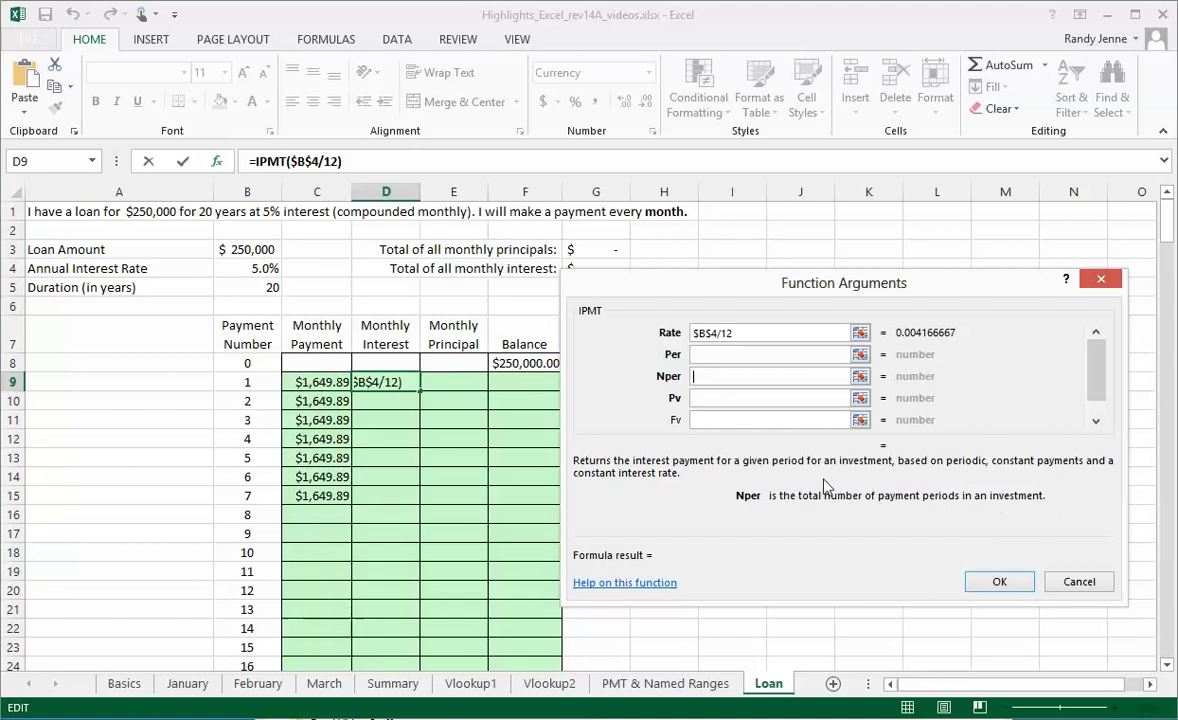
click(254, 288)
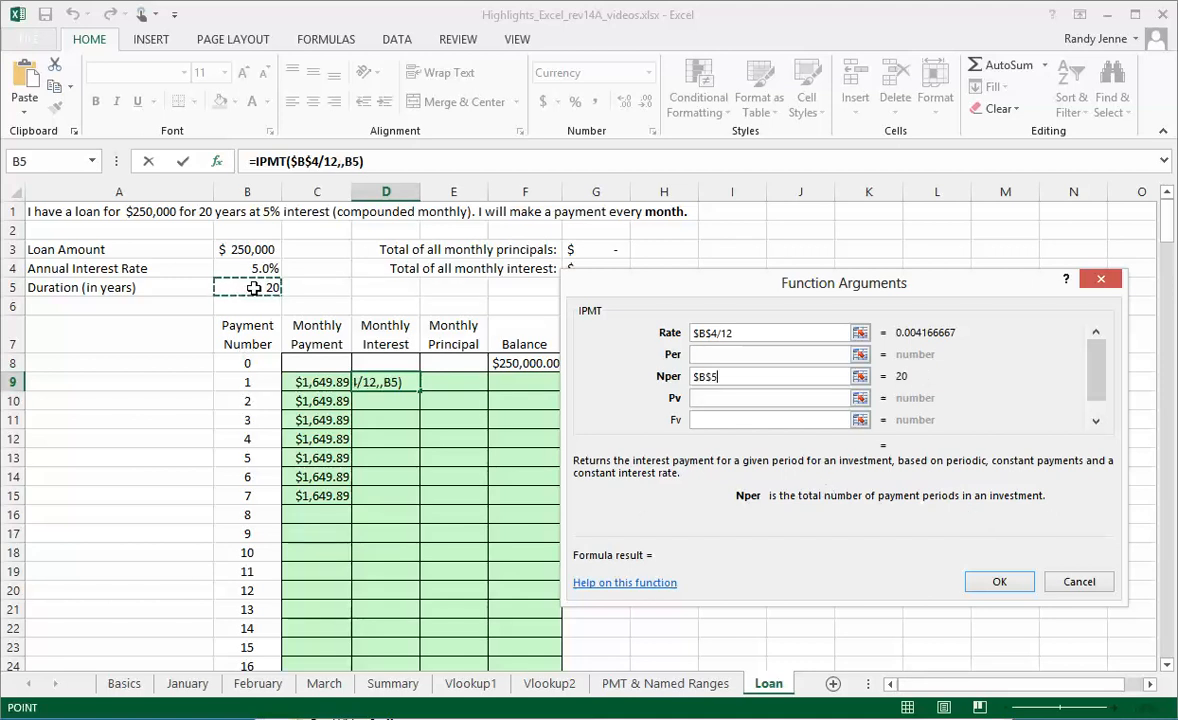
key(F4)
text(*12)
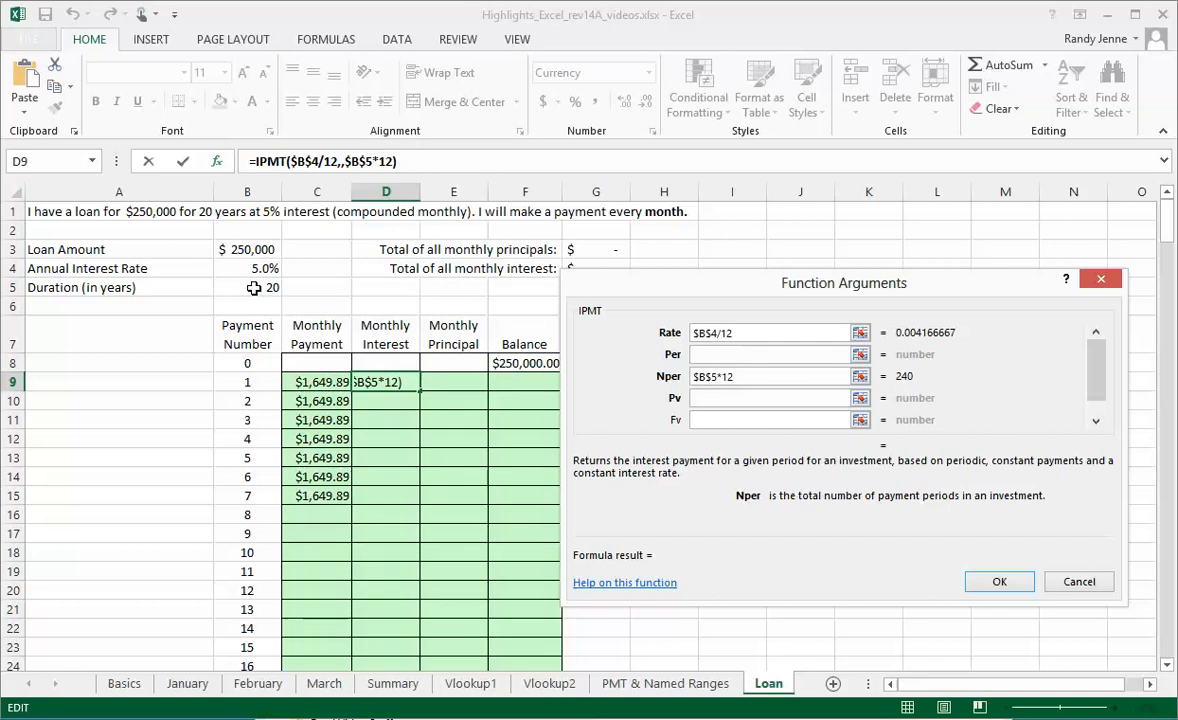
Set the IPMT arguments Pv to $B$3 and Per to B9, and insert the completed function in D9.
click(734, 400)
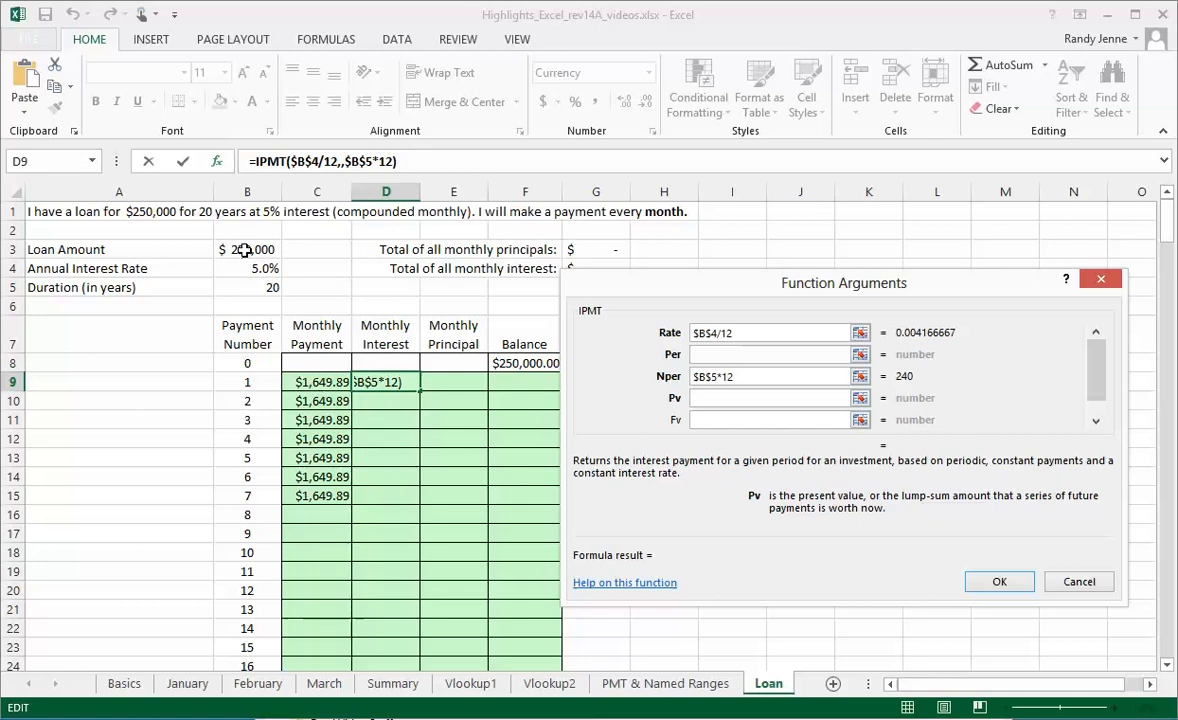
click(244, 251)
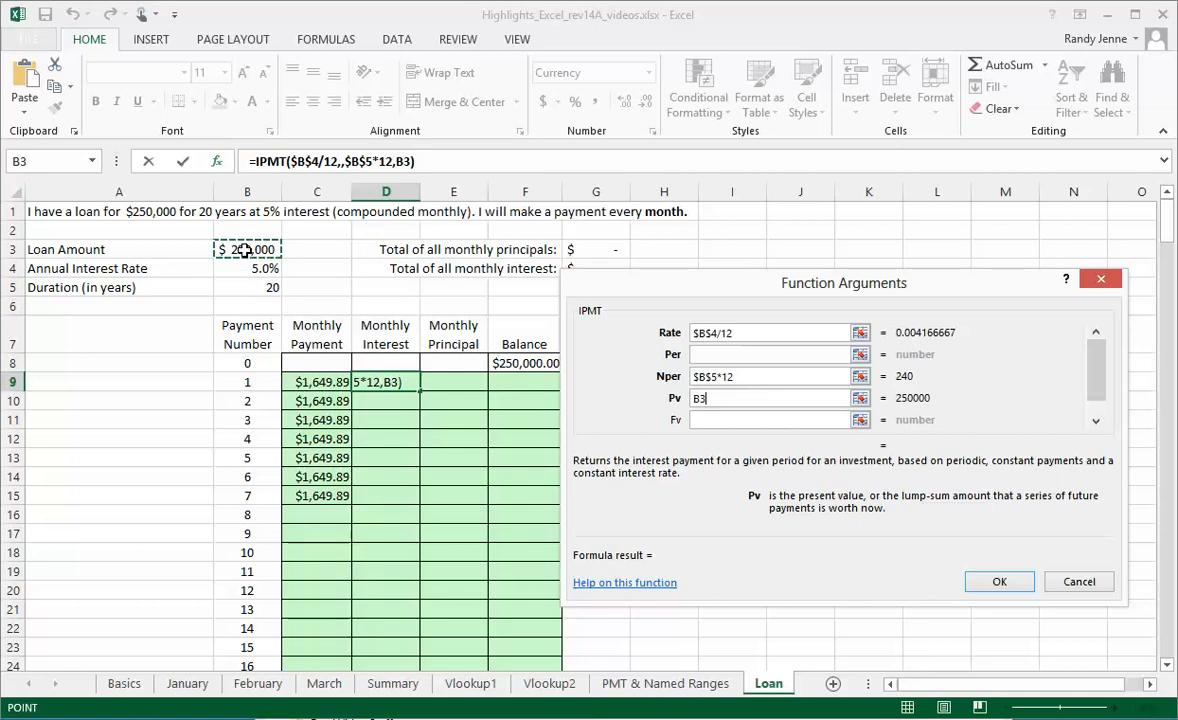
key(F4)
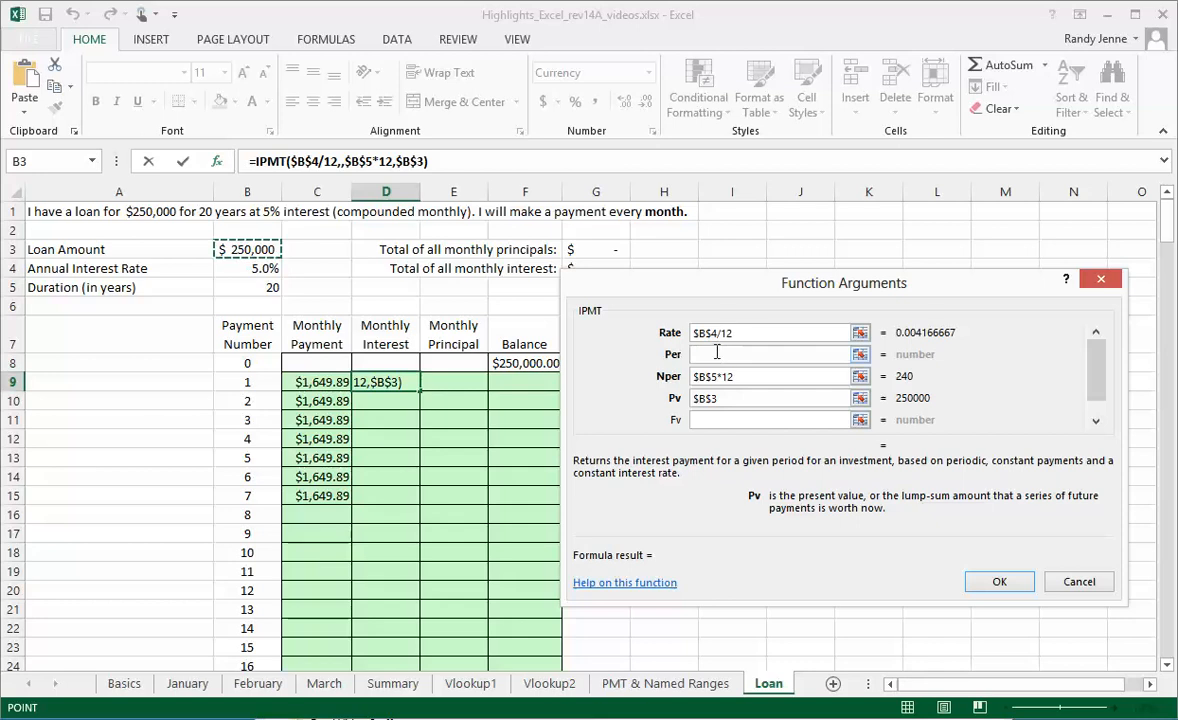
click(755, 354)
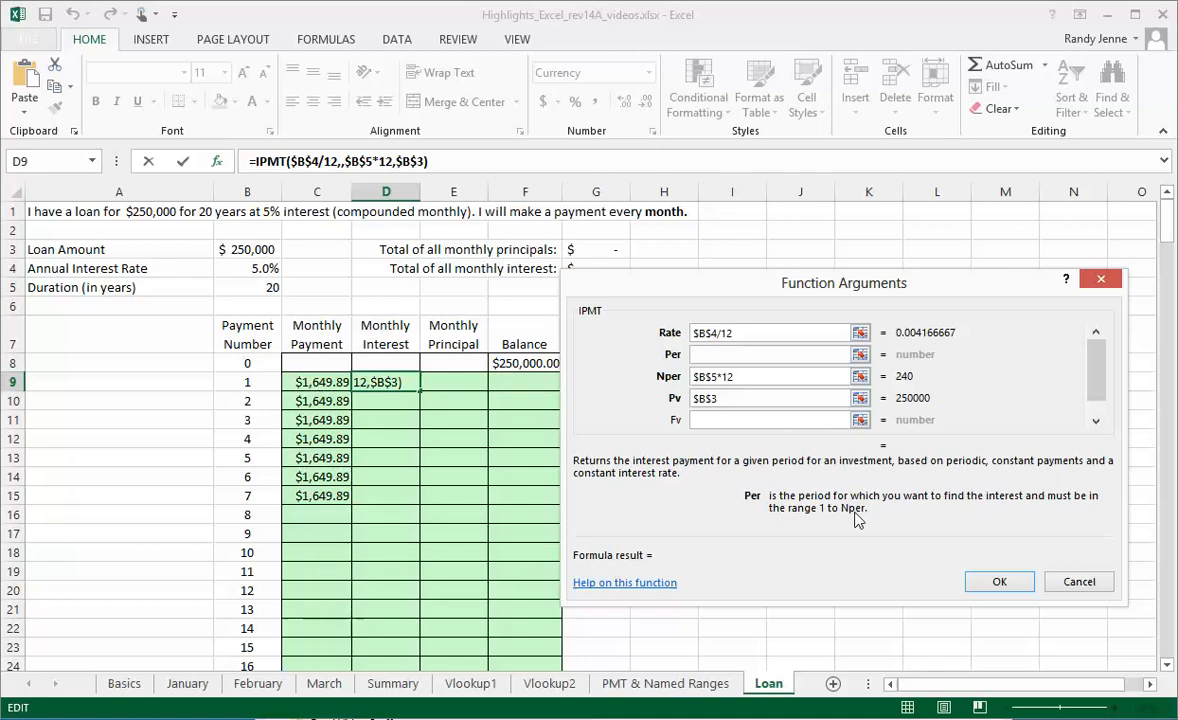
click(244, 382)
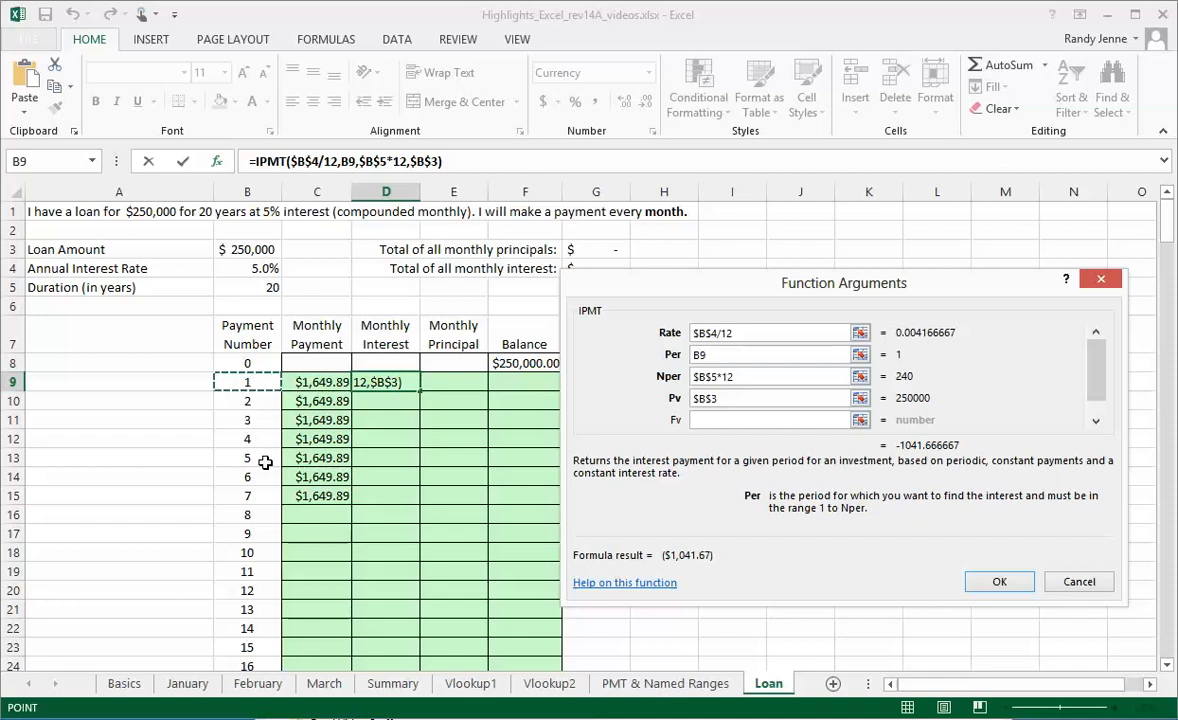
click(1000, 582)
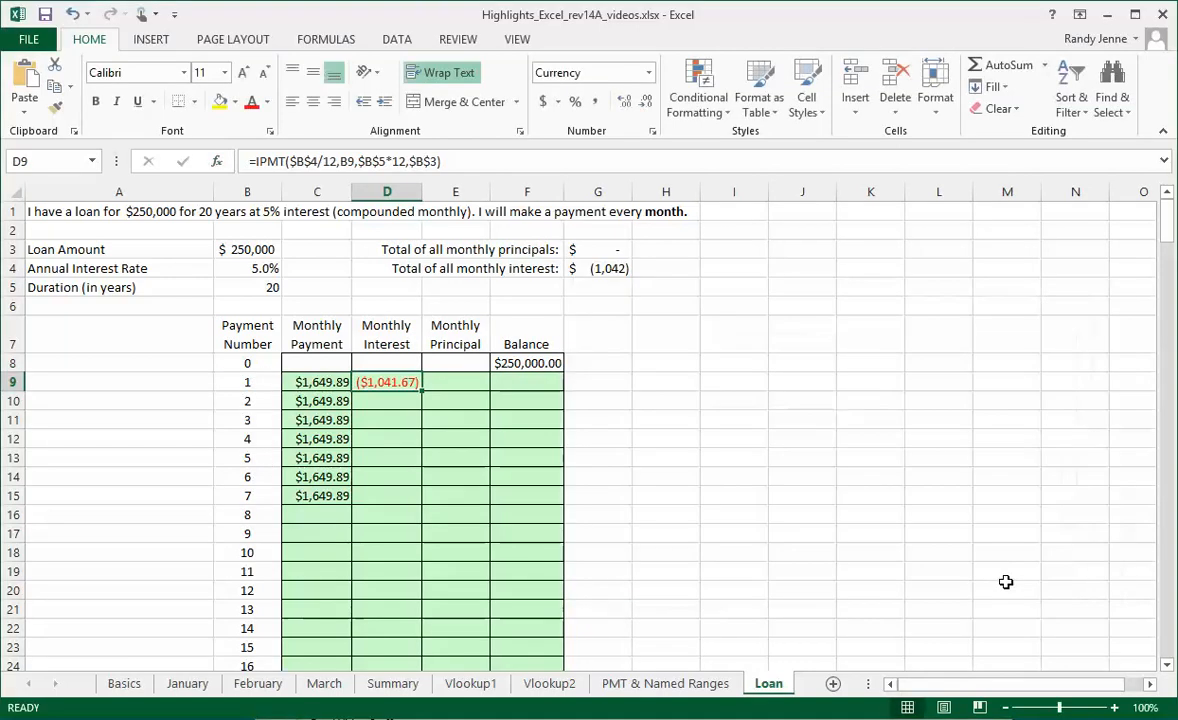
Put a minus sign before IPMT in D9 so the formula reads =-IPMT($B$4/12,B9,$B$5*12,$B$3).
click(254, 163)
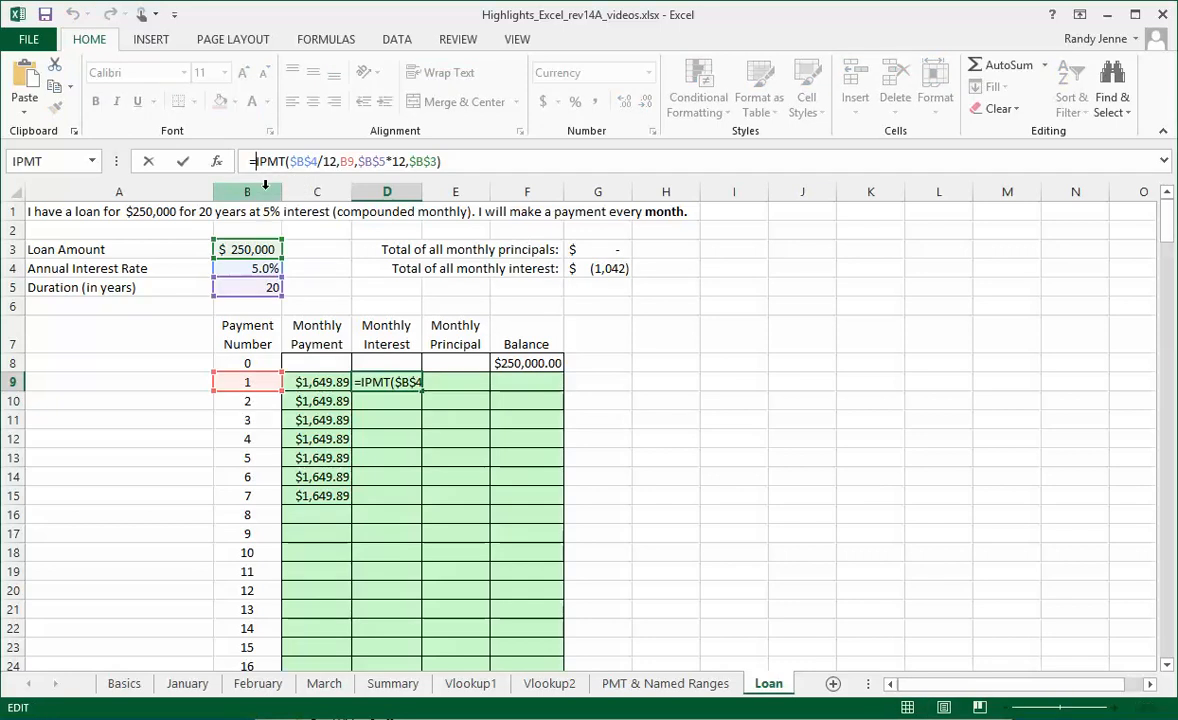
text(-)
key(Return)
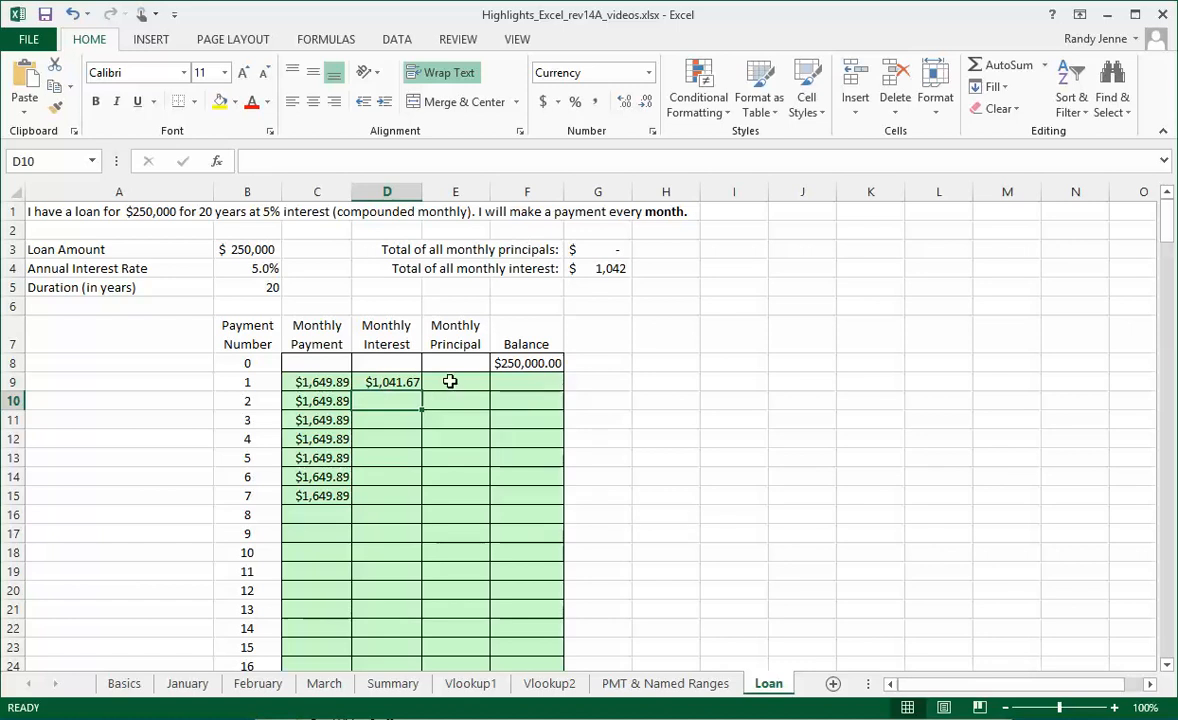
Copy the text of the interest formula in D9 into E9, the monthly principal cell, keeping its B9 reference.
click(450, 382)
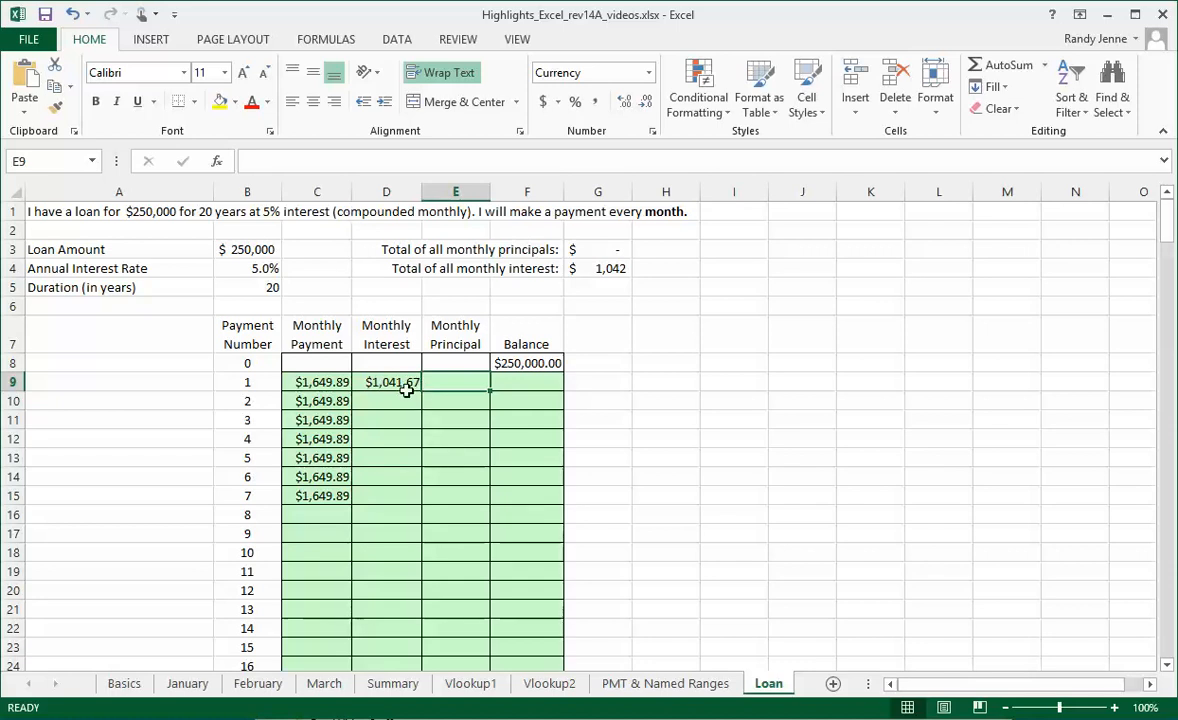
click(398, 380)
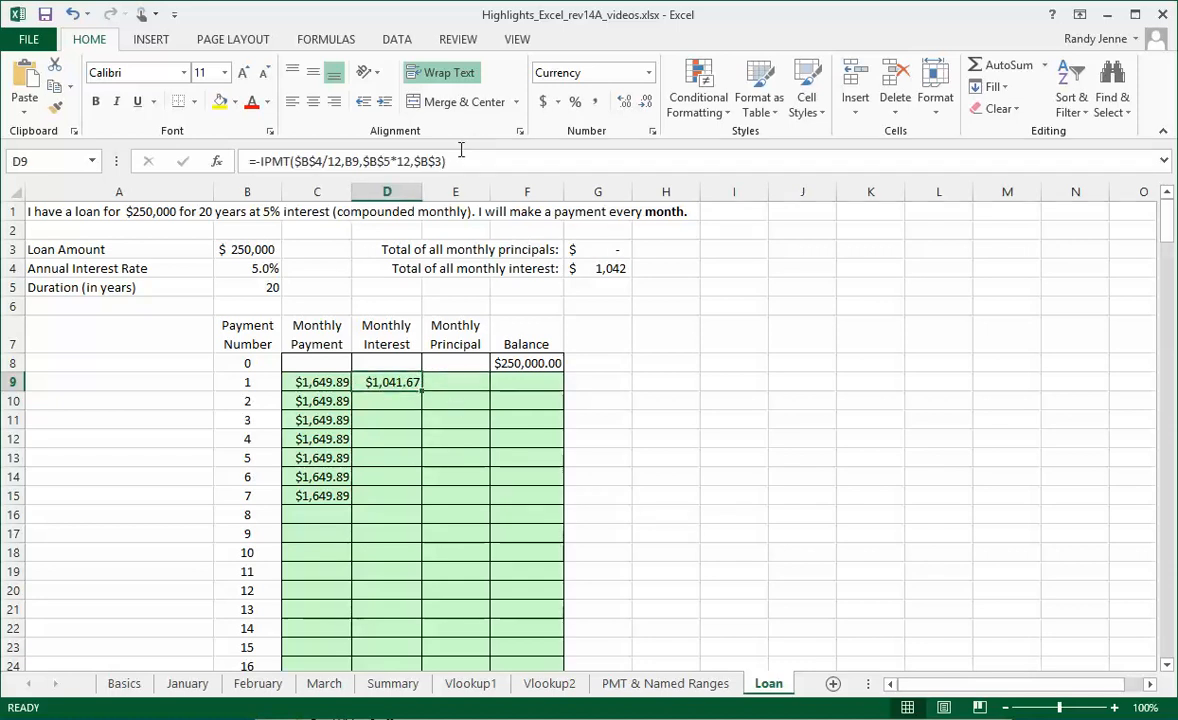
drag(464, 160, 247, 157)
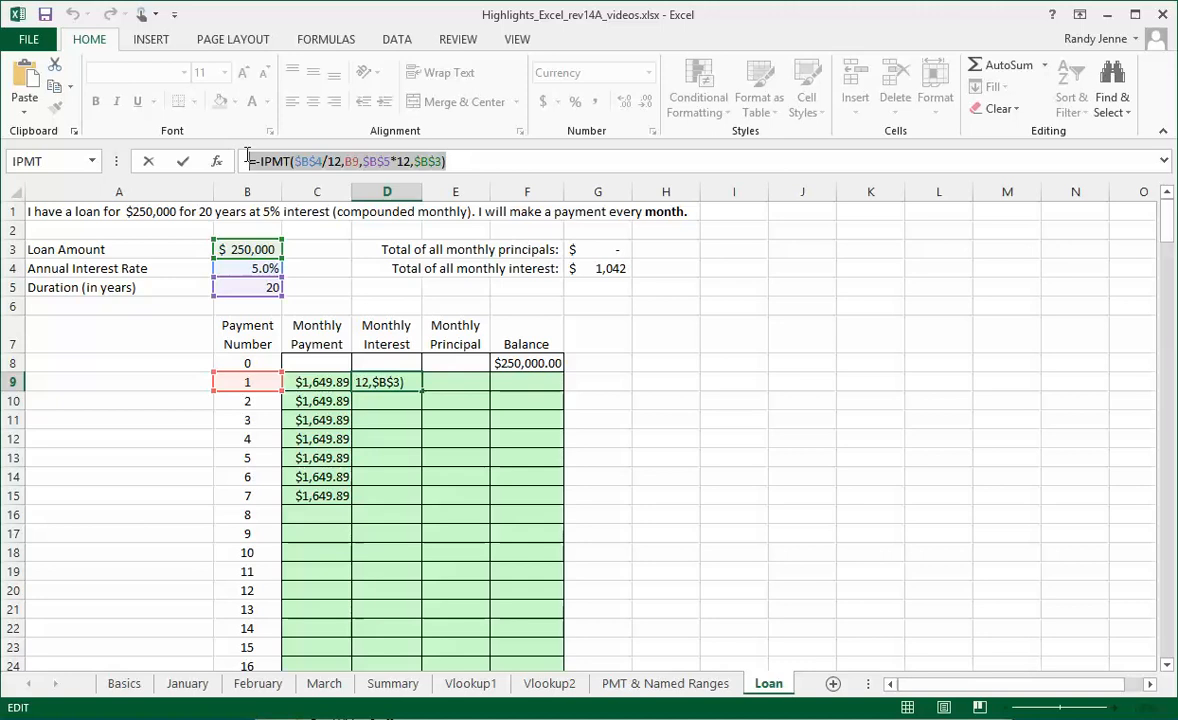
key(Escape)
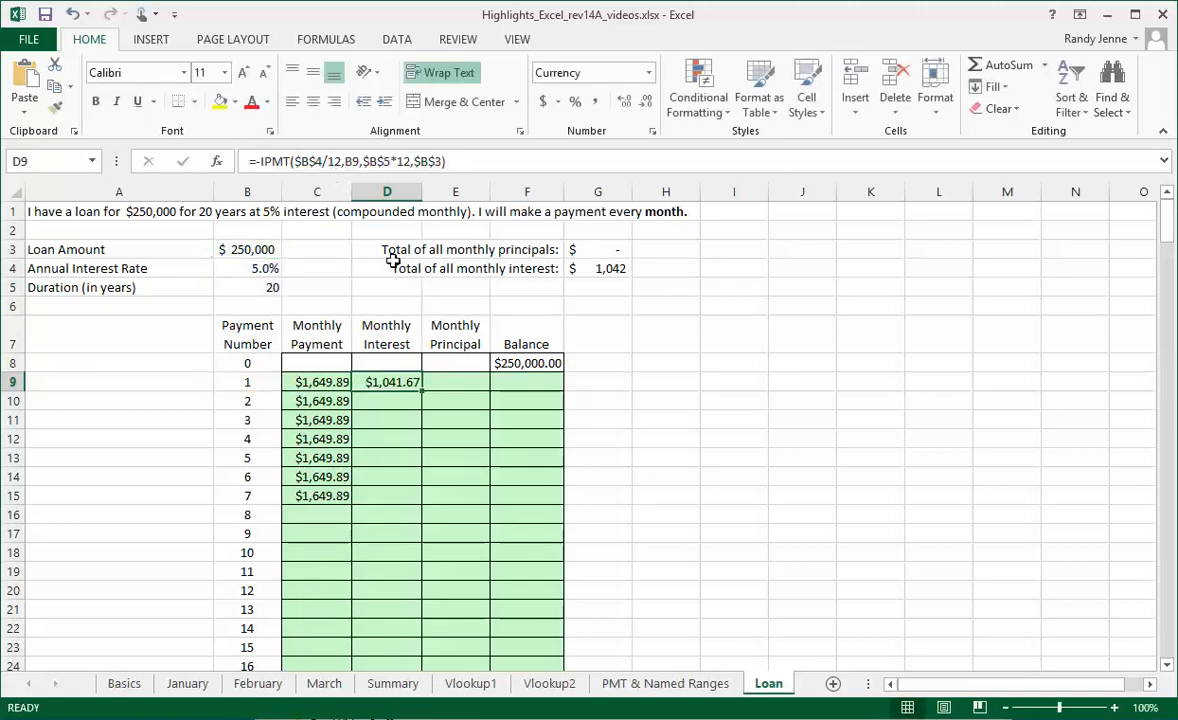
click(453, 381)
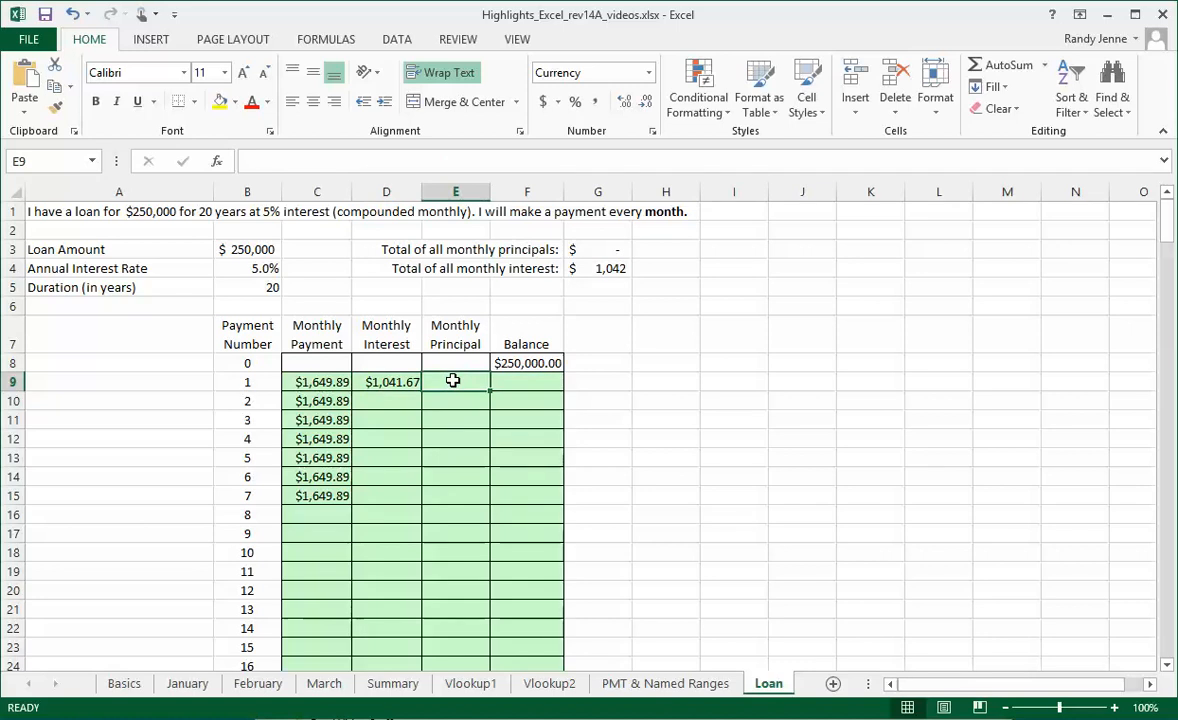
key(ctrl+v)
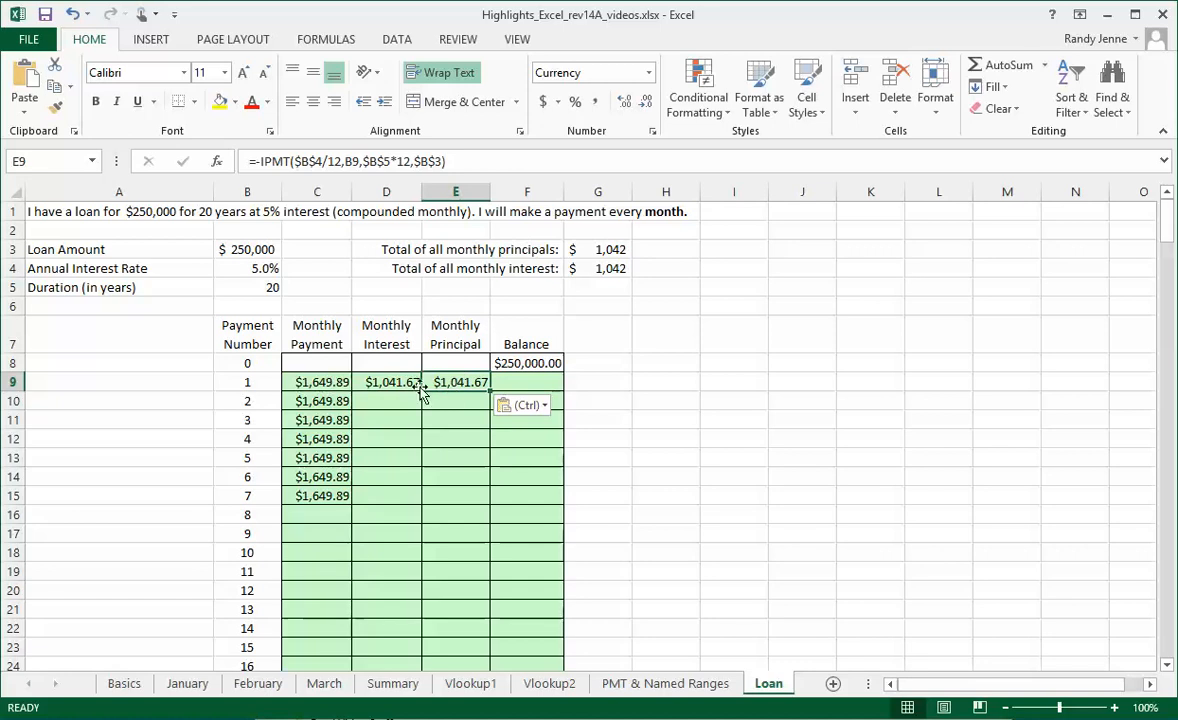
Change the function in E9 from IPMT to PPMT, keeping the minus sign and all arguments.
click(262, 161)
text(I)
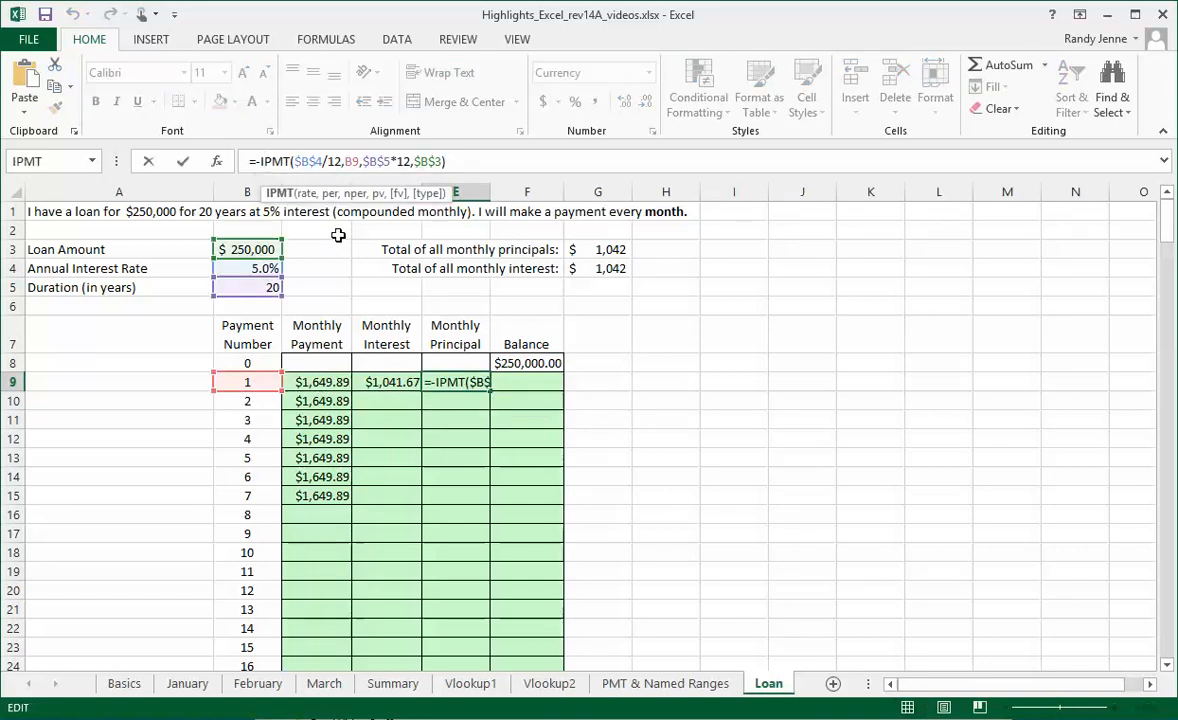
key(BackSpace)
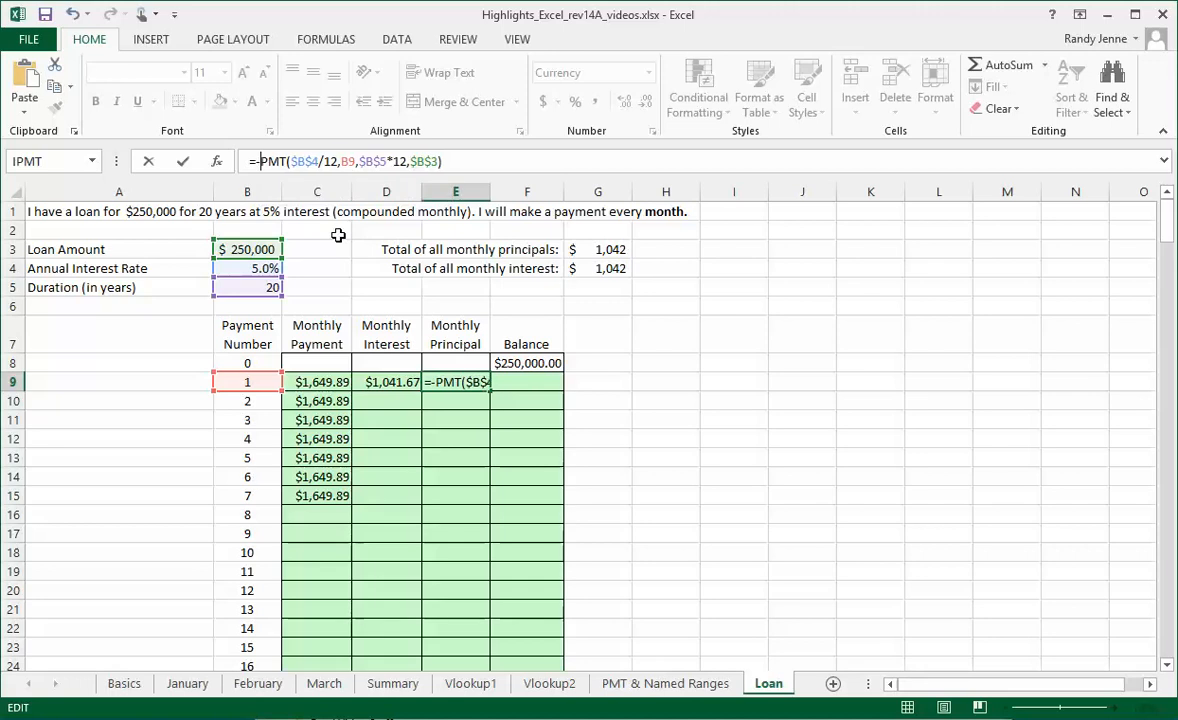
text(p)
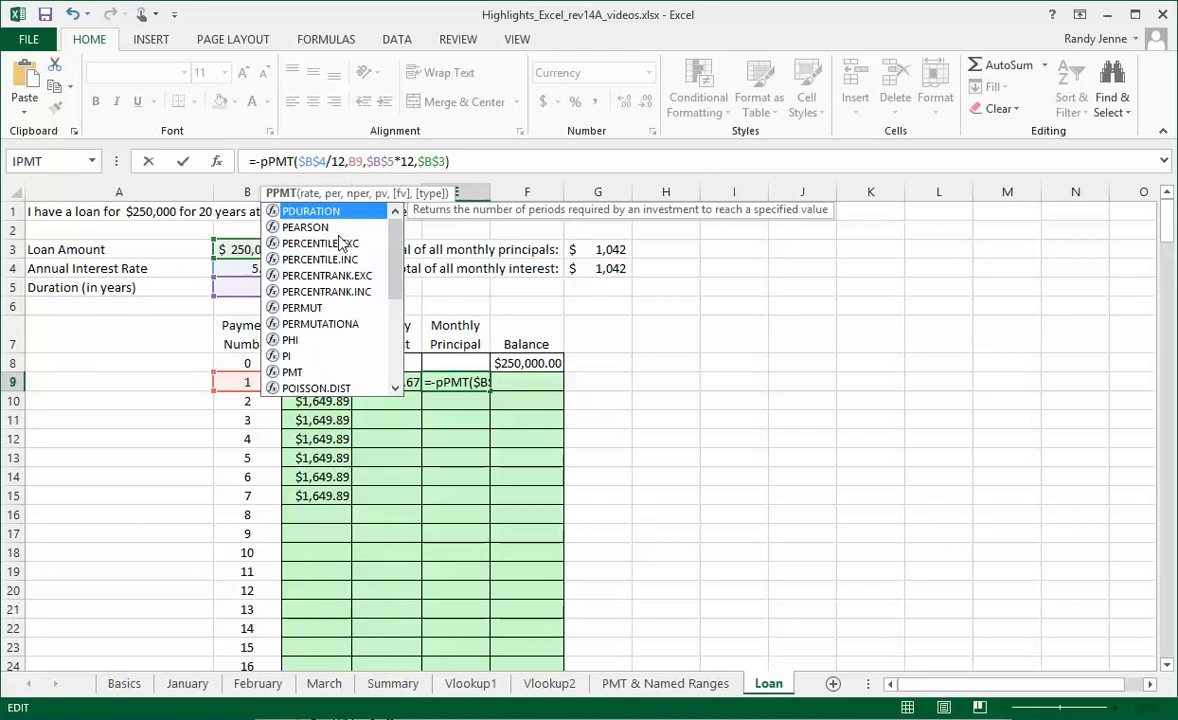
key(Return)
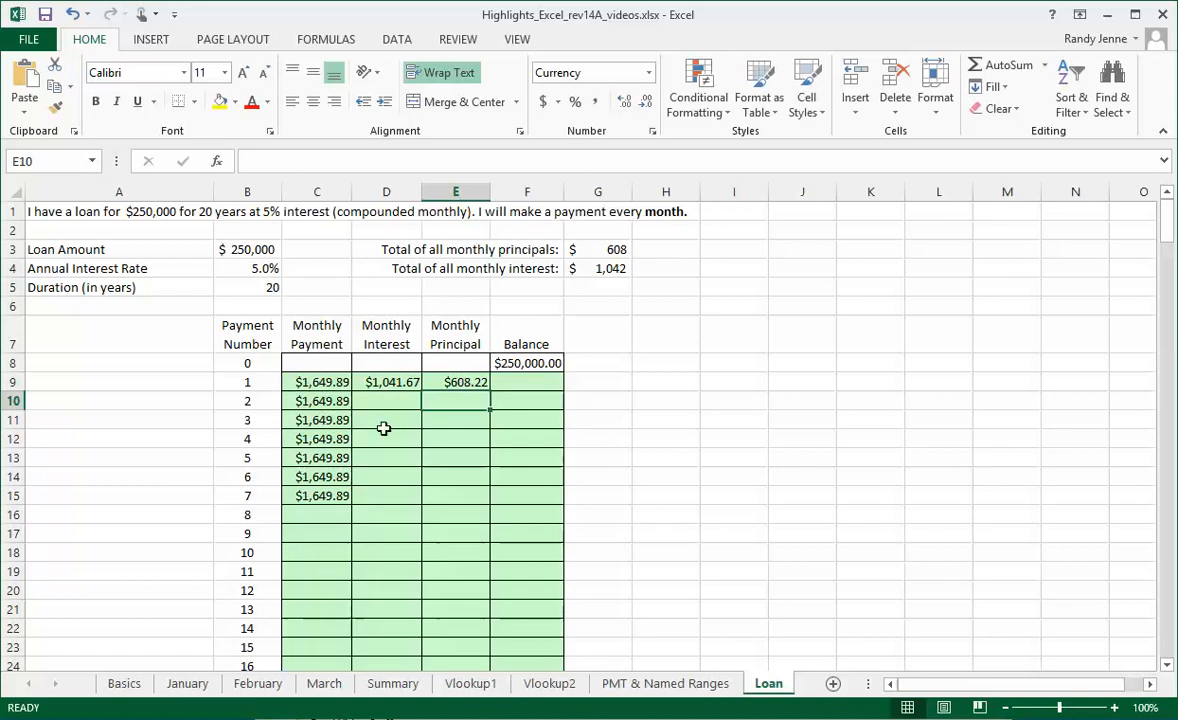
Enter the formula =F8-E9 in F9 to calculate the balance after payment number 1.
click(522, 381)
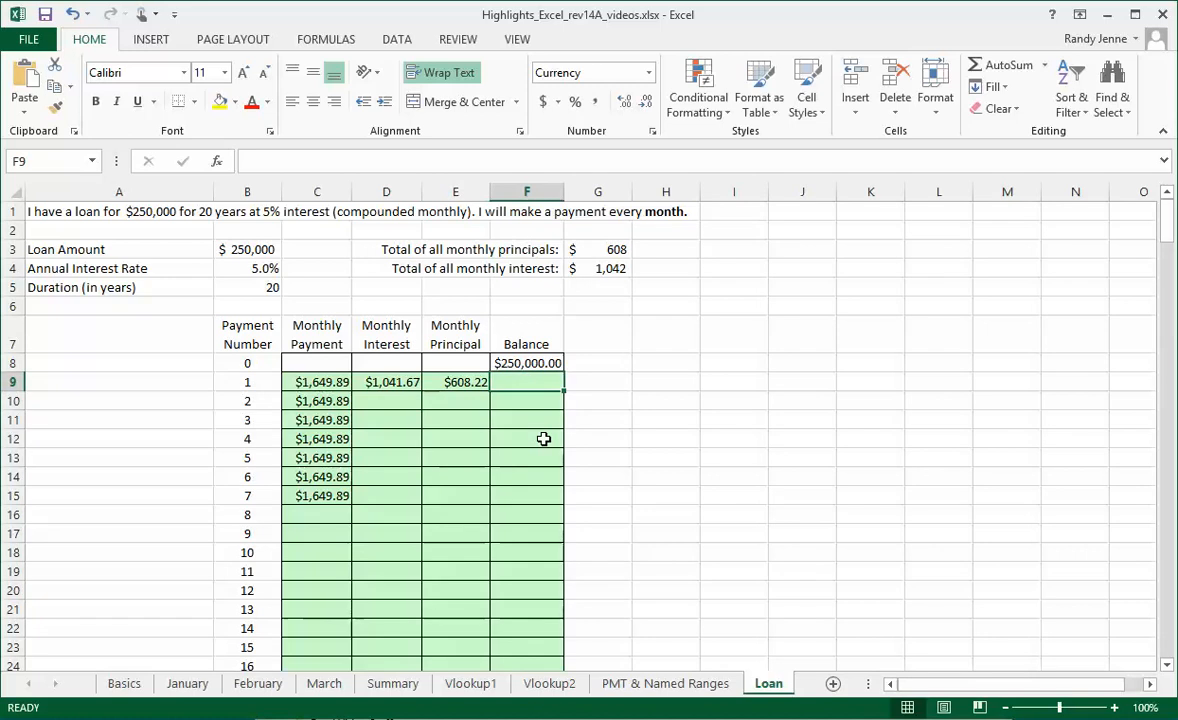
text(=)
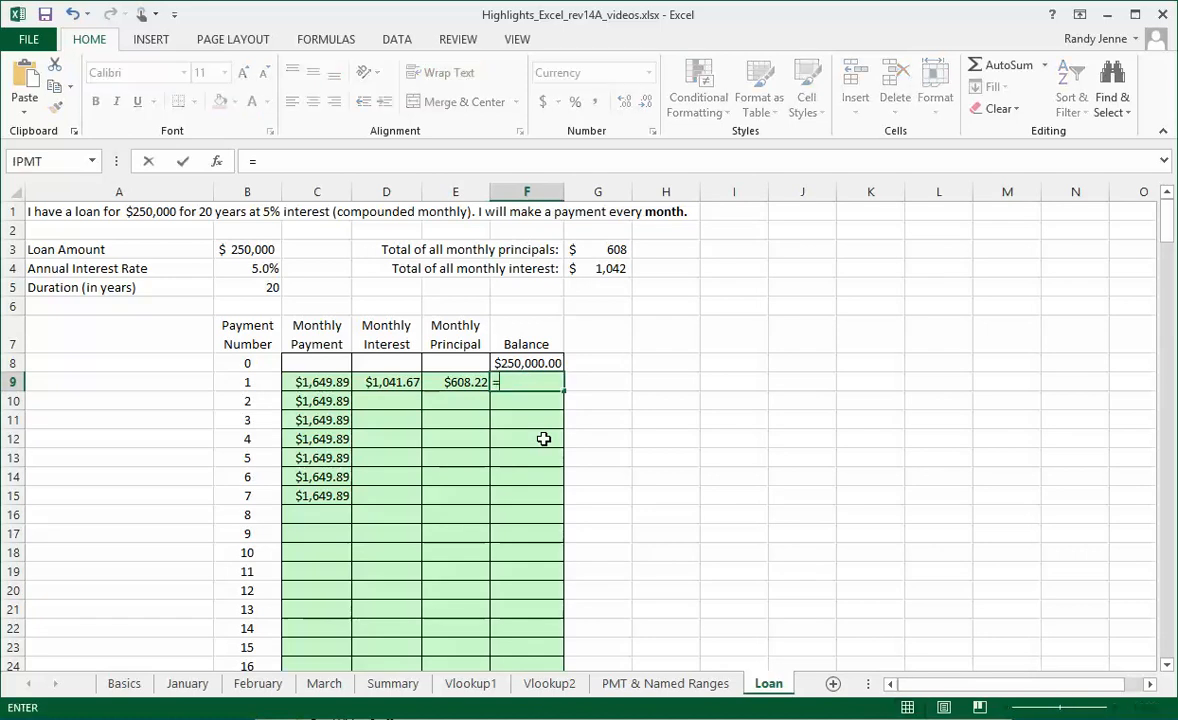
click(527, 362)
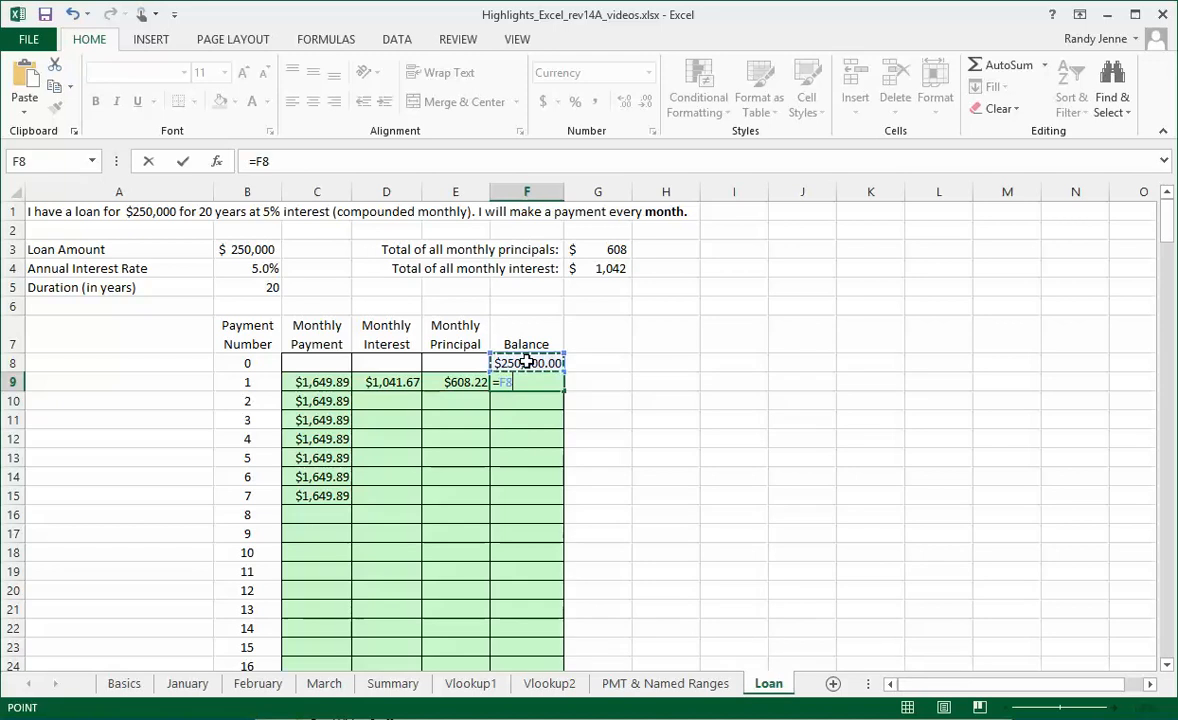
text(-)
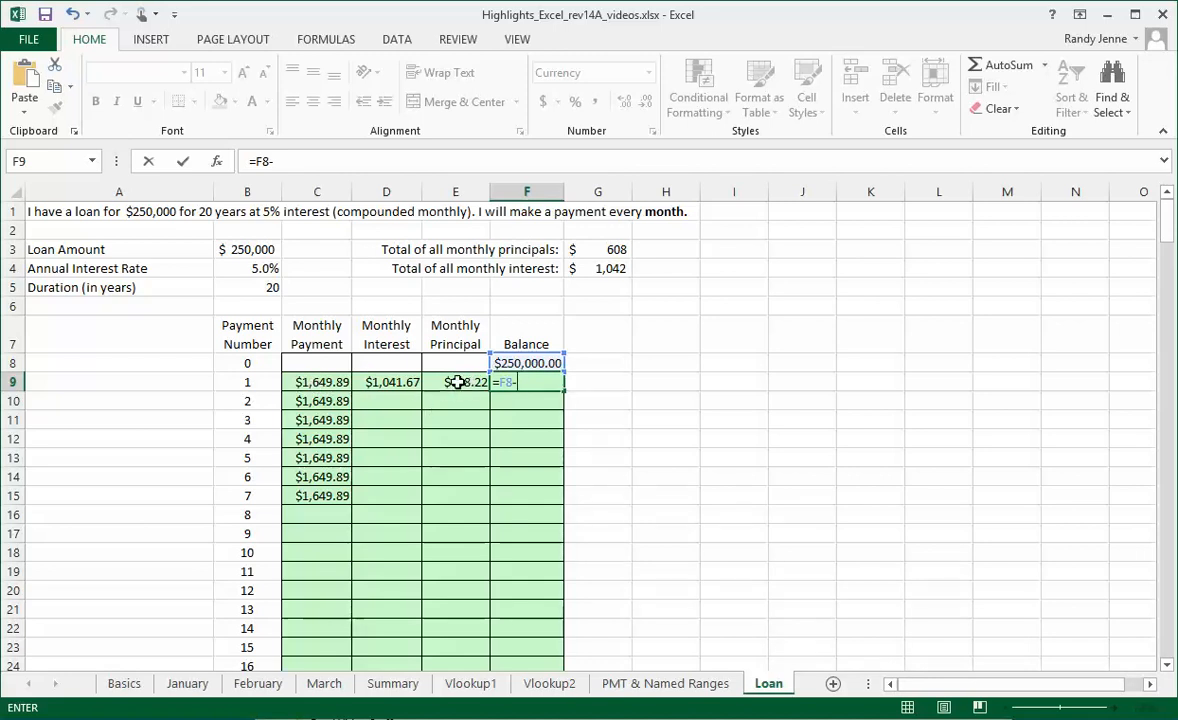
click(457, 382)
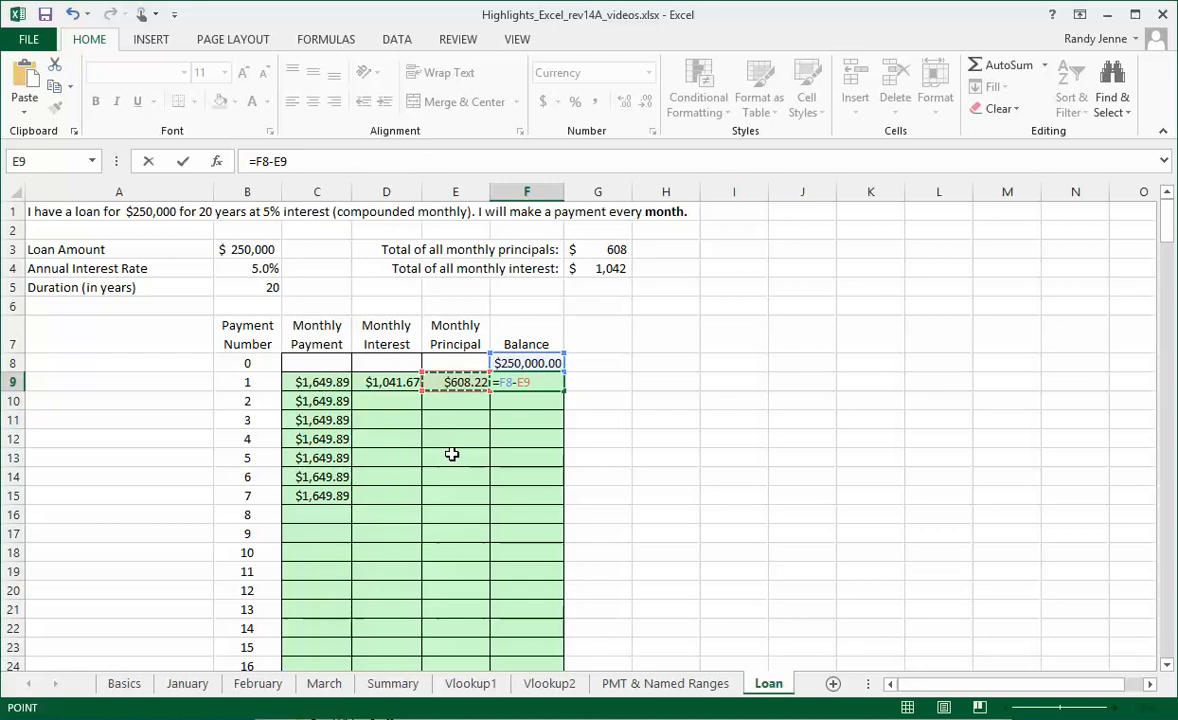
key(Return)
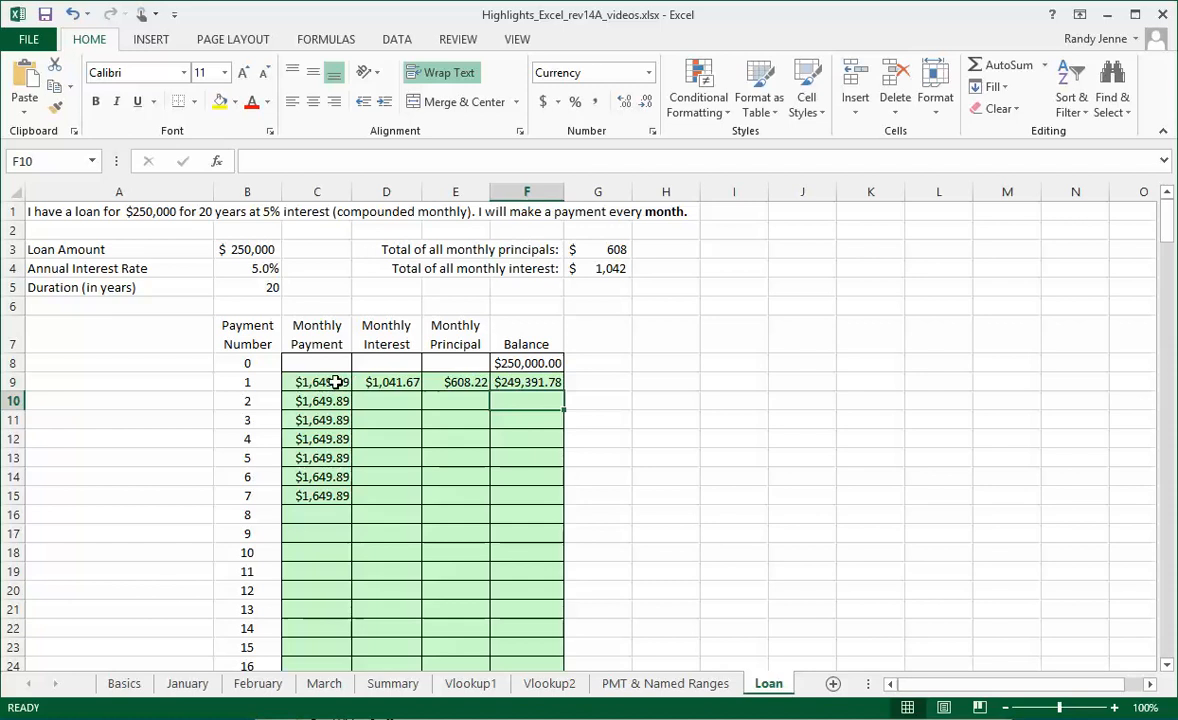
Fill the formulas in C9:F9 down through row 248, payment number 240, and return to the start of the sheet.
drag(320, 382, 563, 391)
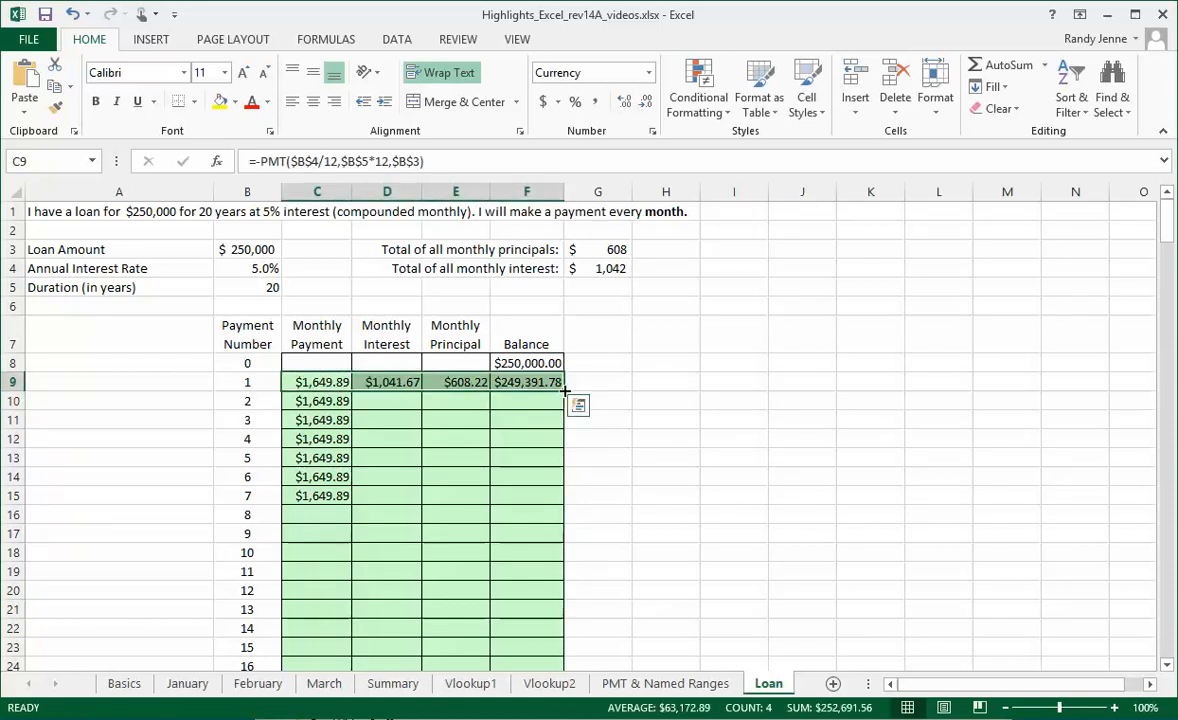
drag(565, 392, 565, 616)
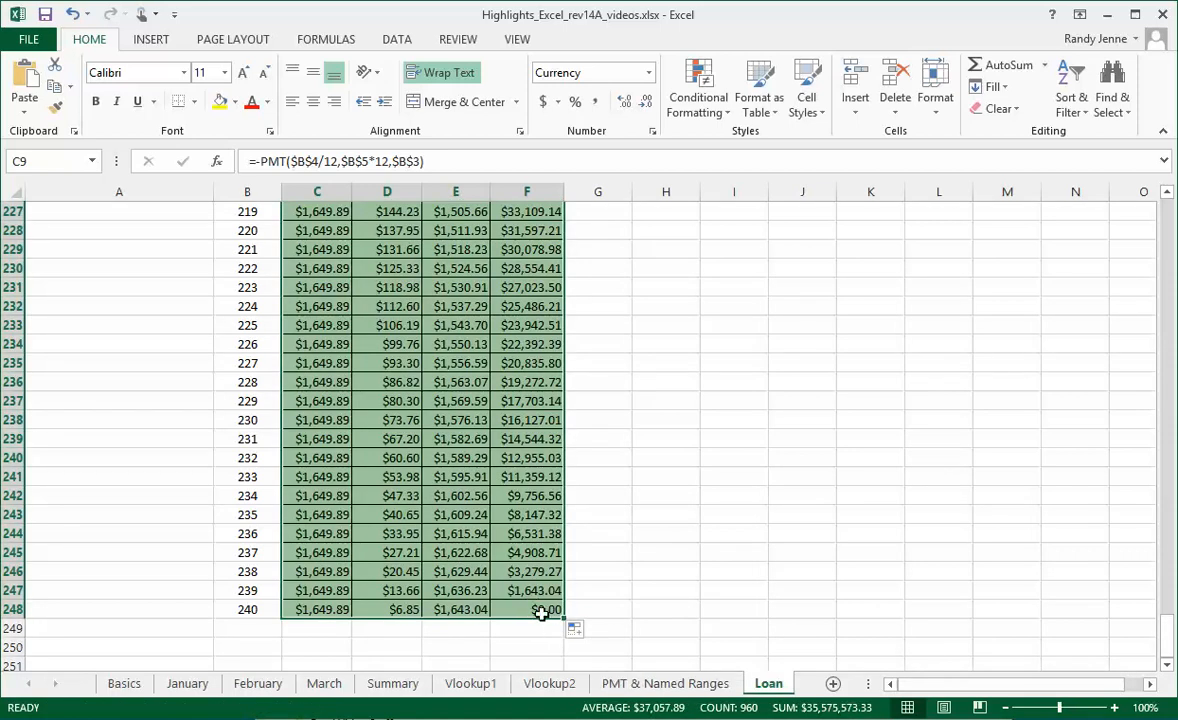
scroll(640, 428, up, 19)
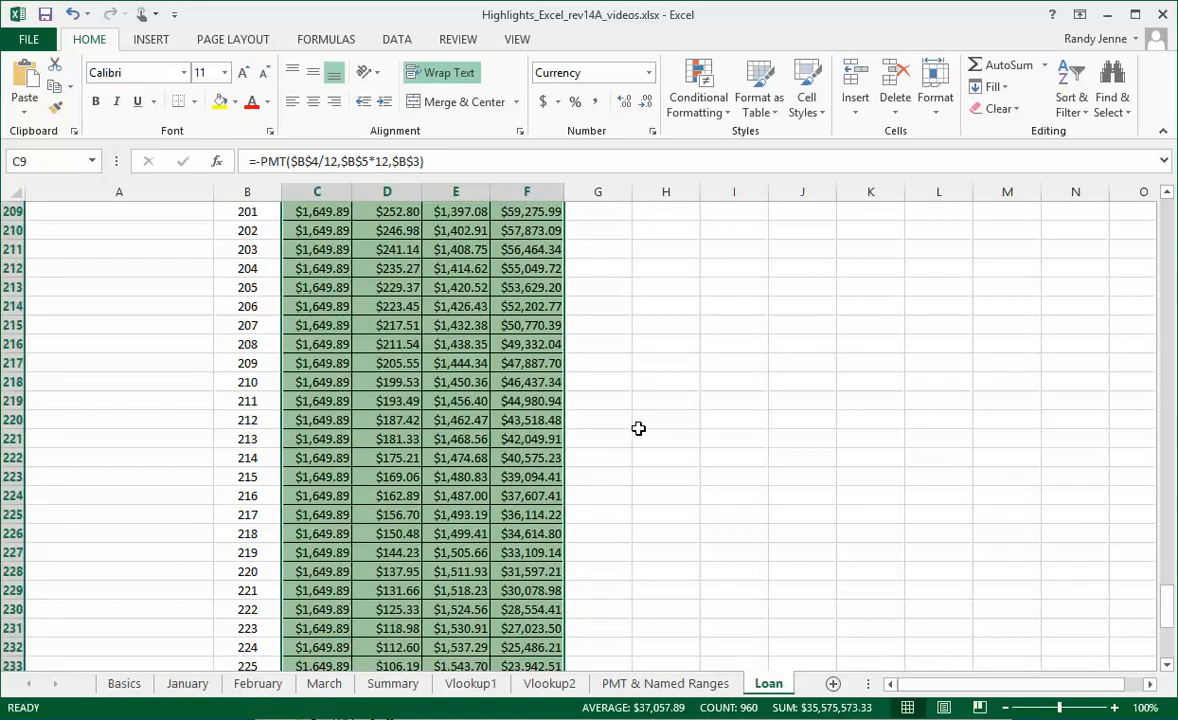
scroll(648, 436, up, 20)
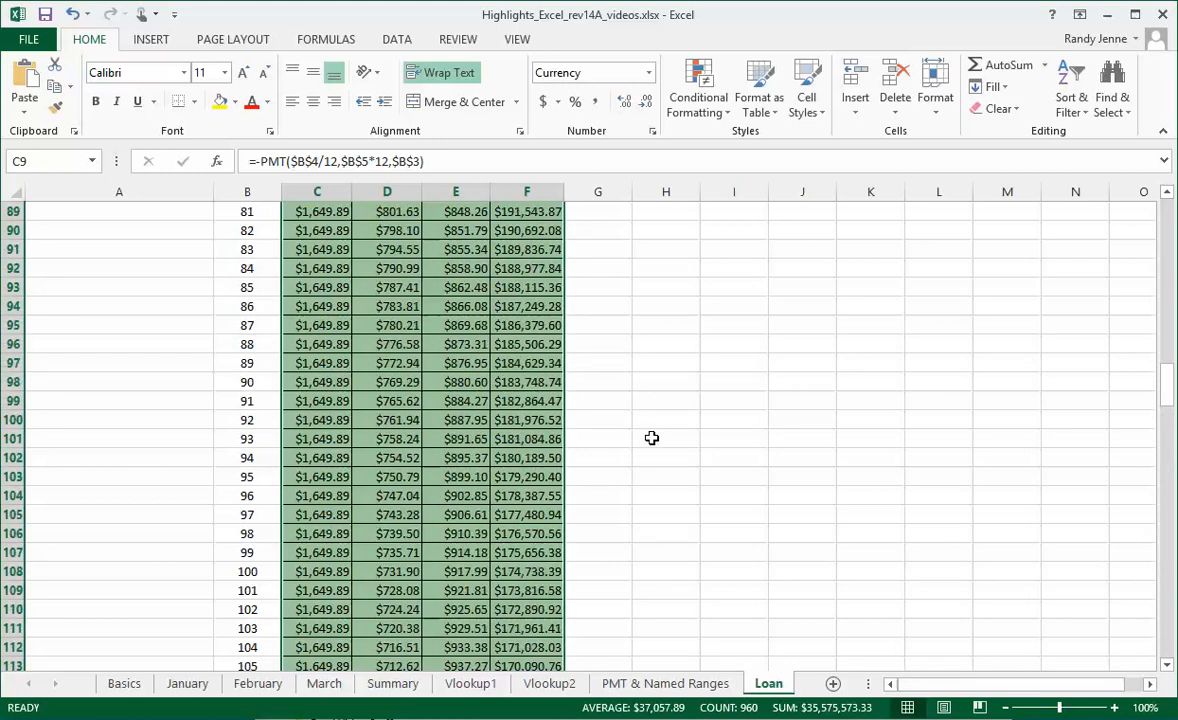
drag(1170, 350, 1170, 222)
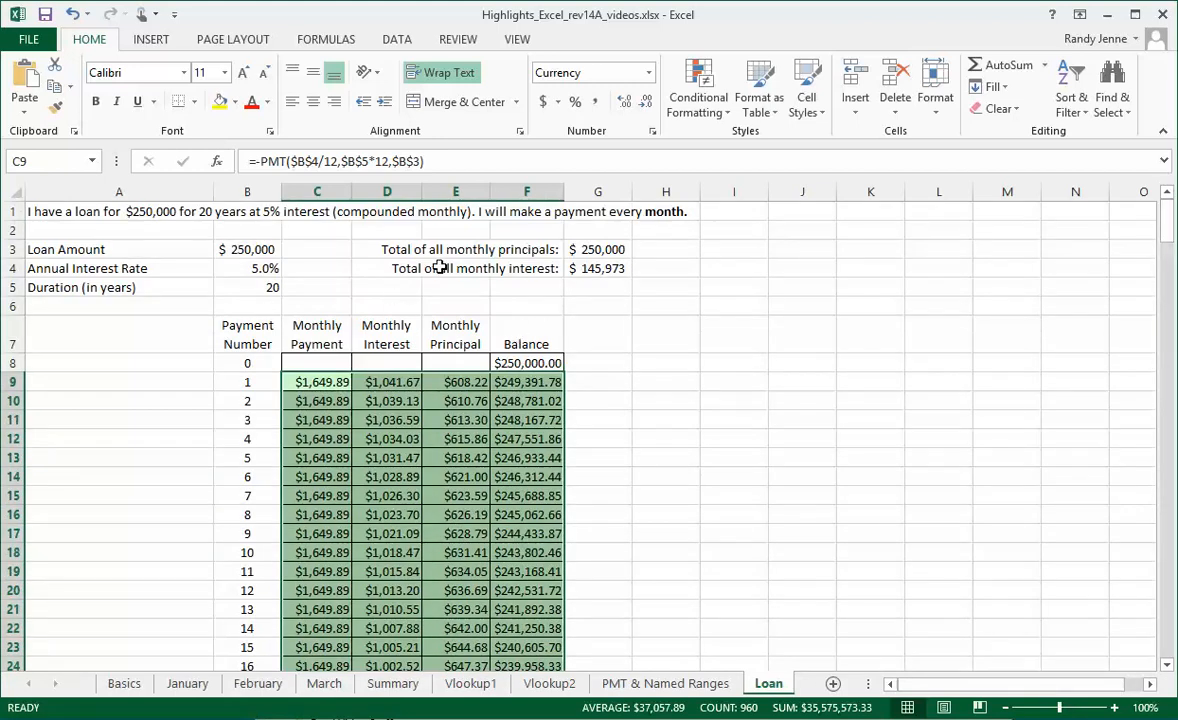